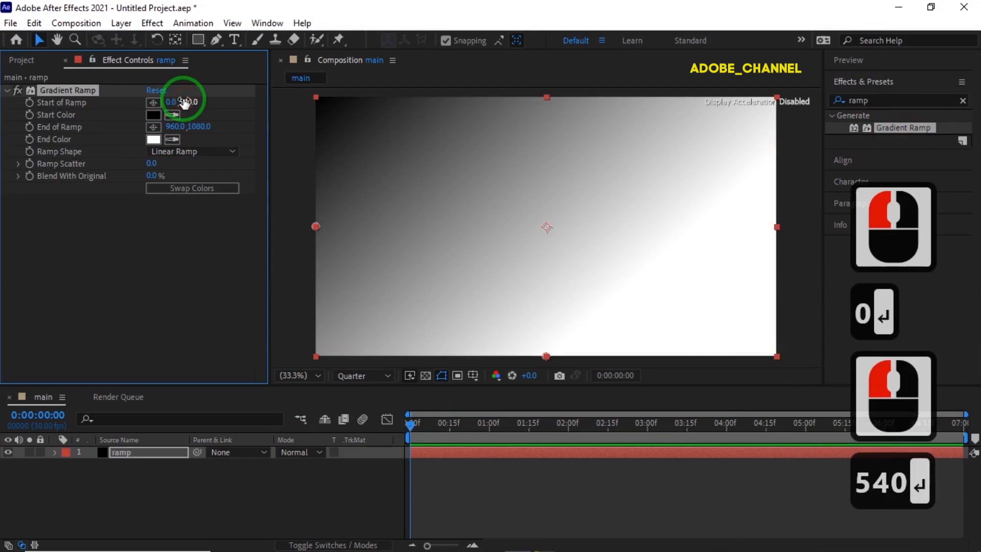
Step: Set the Gradient Ramp's End of Ramp point to 1920, 540
left_click(175, 126)
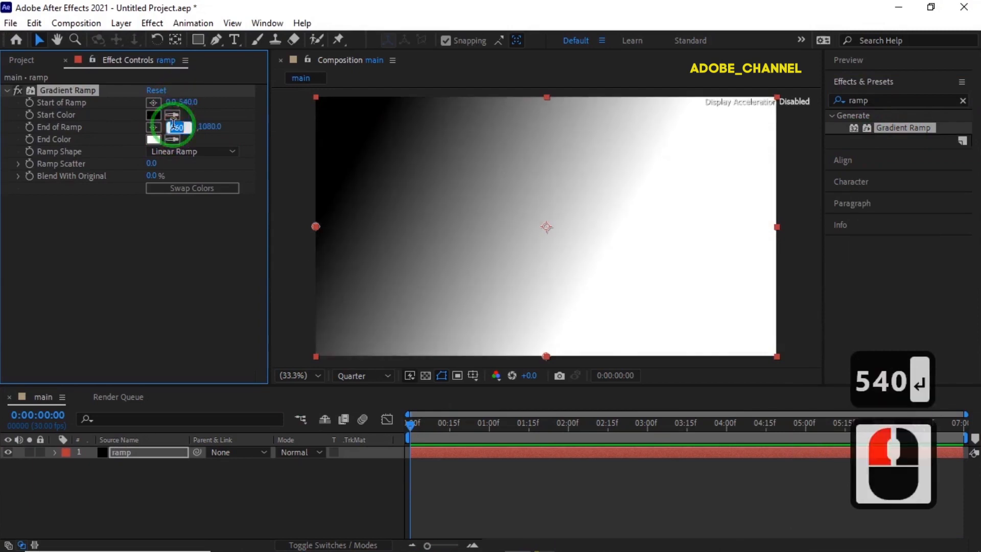
type("1920")
key("Return")
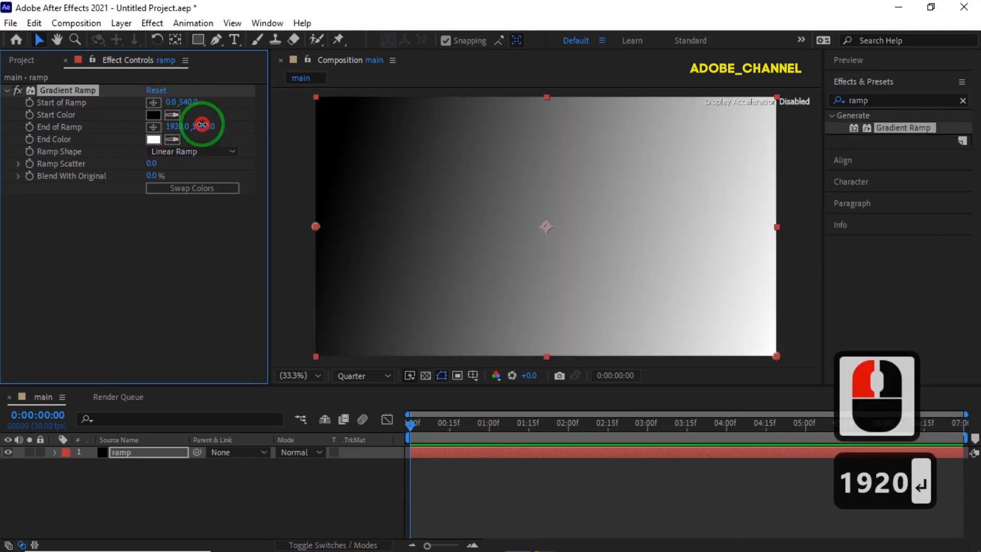
left_click(204, 127)
type("540")
key("Return")
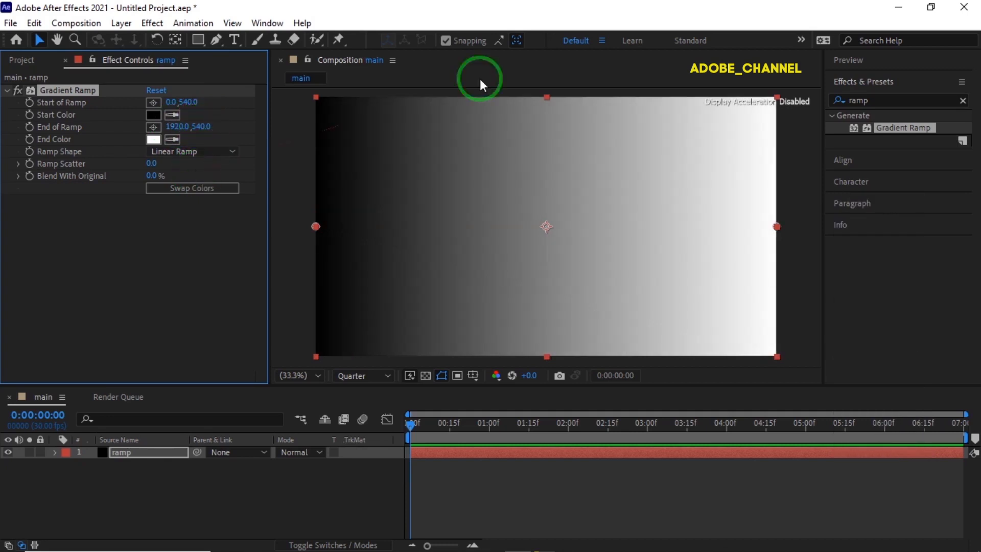
Step: Apply the Stylize Mosaic effect to the ramp layer and set its Horizontal Blocks to 20
left_click_drag(869, 101, 843, 113)
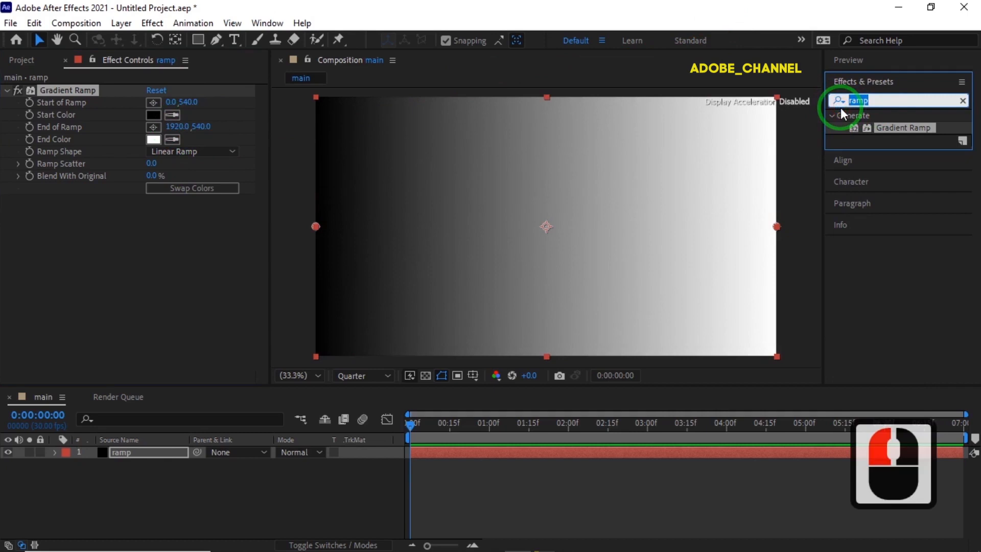
type("mos")
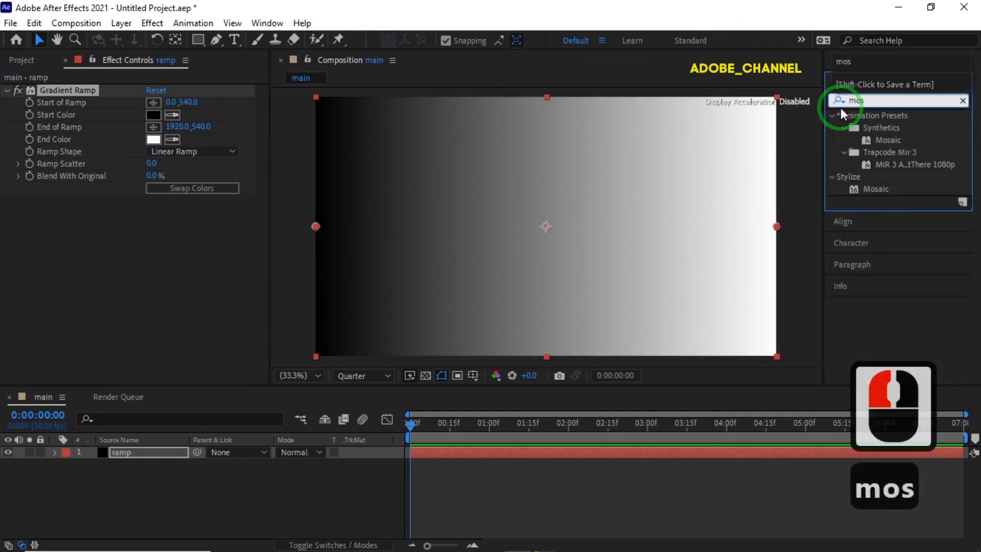
double_click(877, 190)
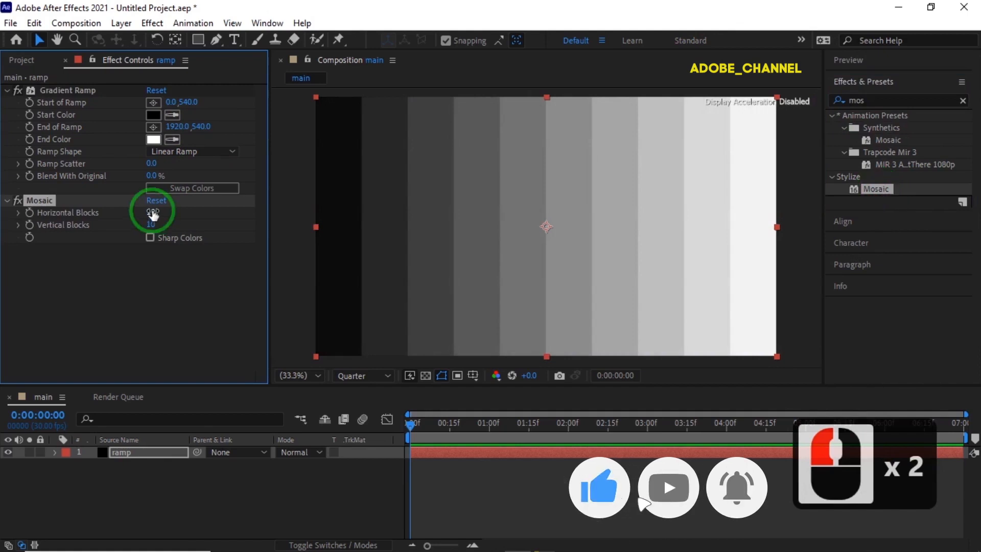
left_click(152, 212)
type("20")
key("Return")
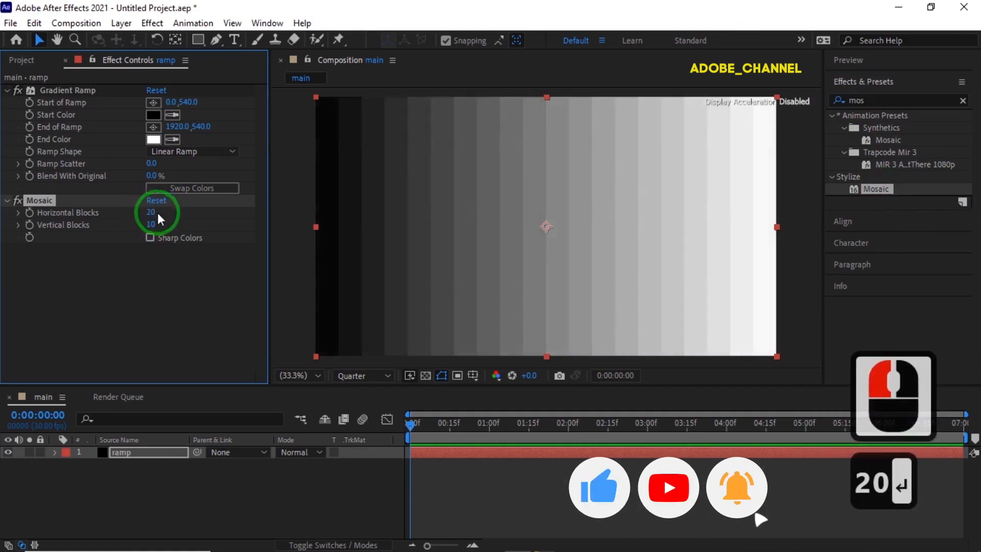
Step: Pre-compose the ramp layer as "ramp" with all attributes moved into it, and hide the resulting layer
right_click(144, 452)
left_click(183, 371)
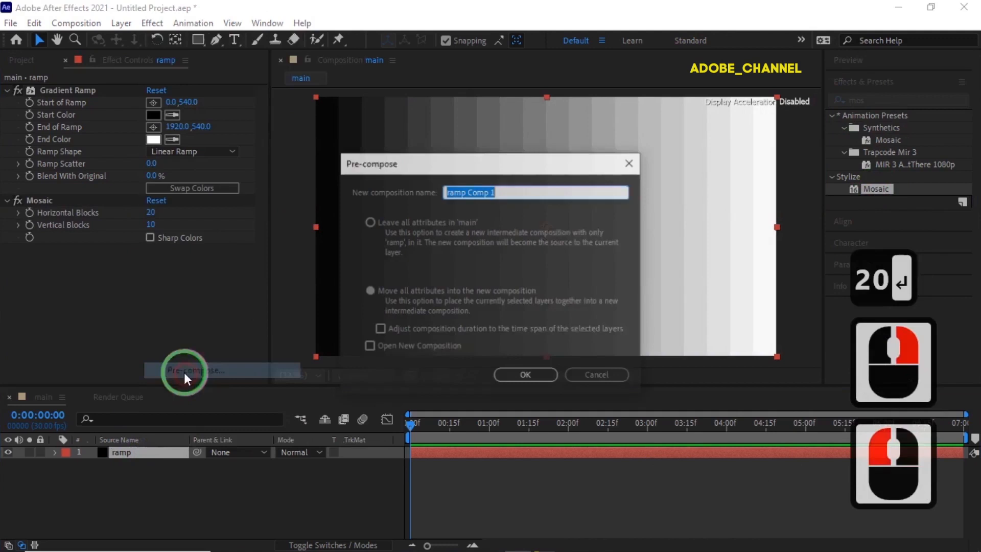
type("ramp")
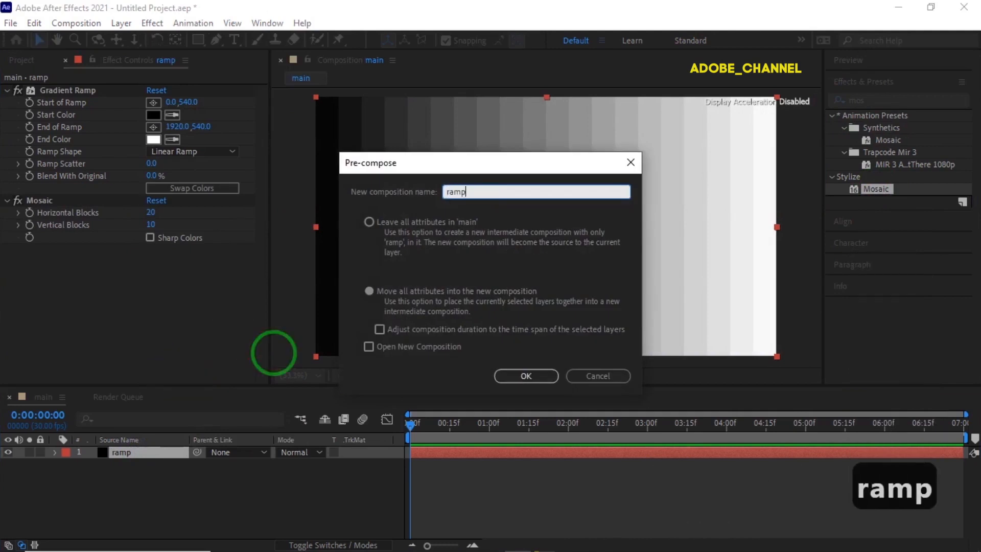
left_click(526, 376)
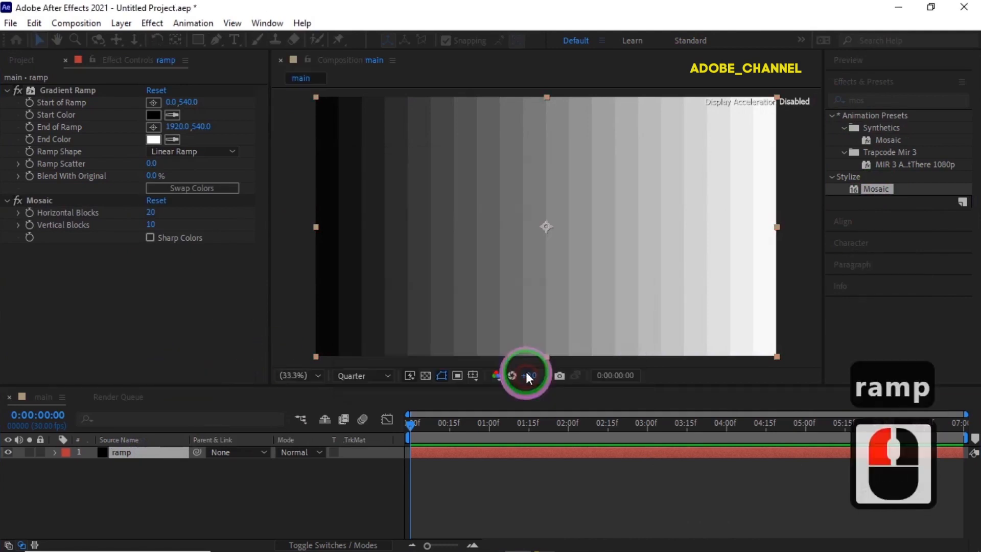
left_click(8, 452)
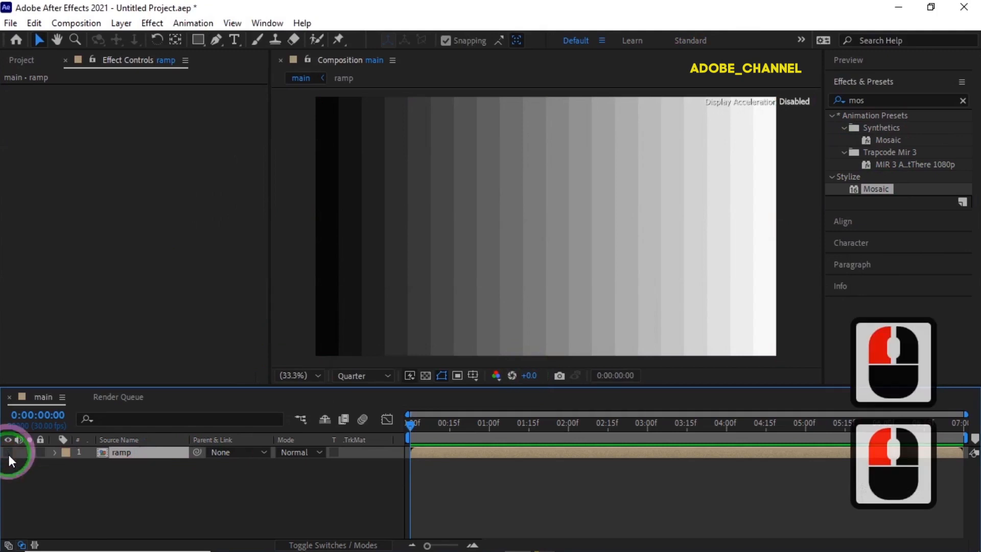
left_click(234, 505)
Step: Add porsche1 copy 2.png to the main composition above the ramp layer and scale it to 45%
left_click(22, 60)
left_click(55, 202)
left_click_drag(54, 203, 64, 452)
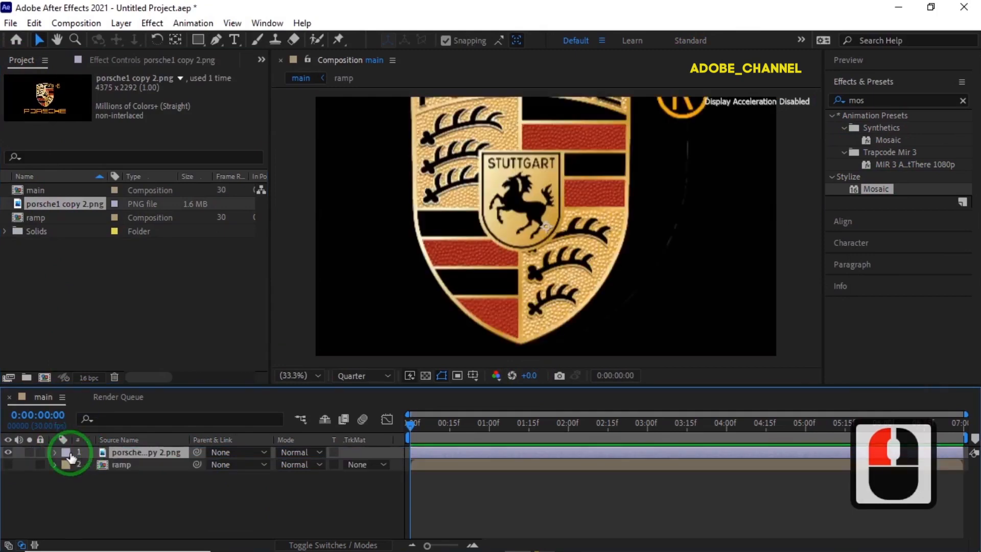
key("s")
left_click(298, 464)
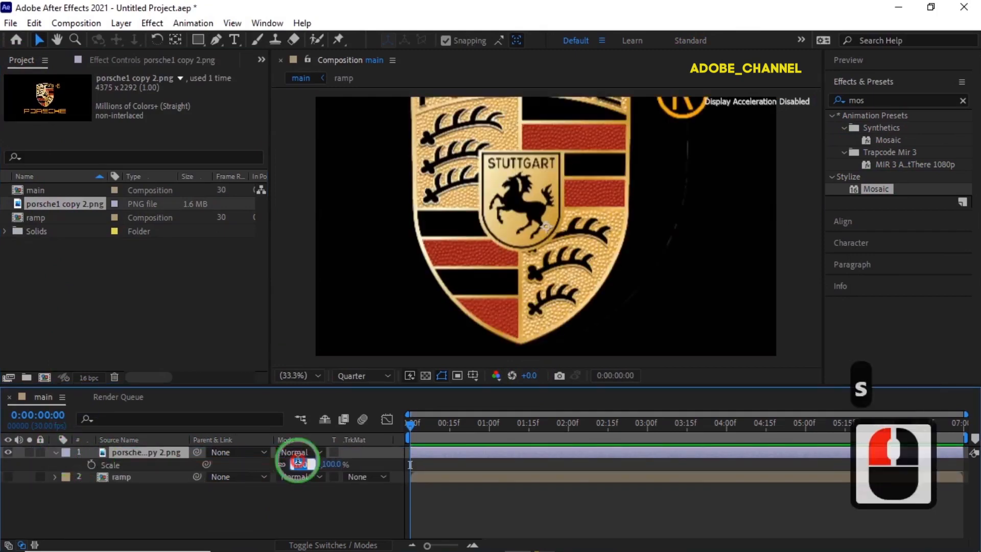
type("45")
key("Return")
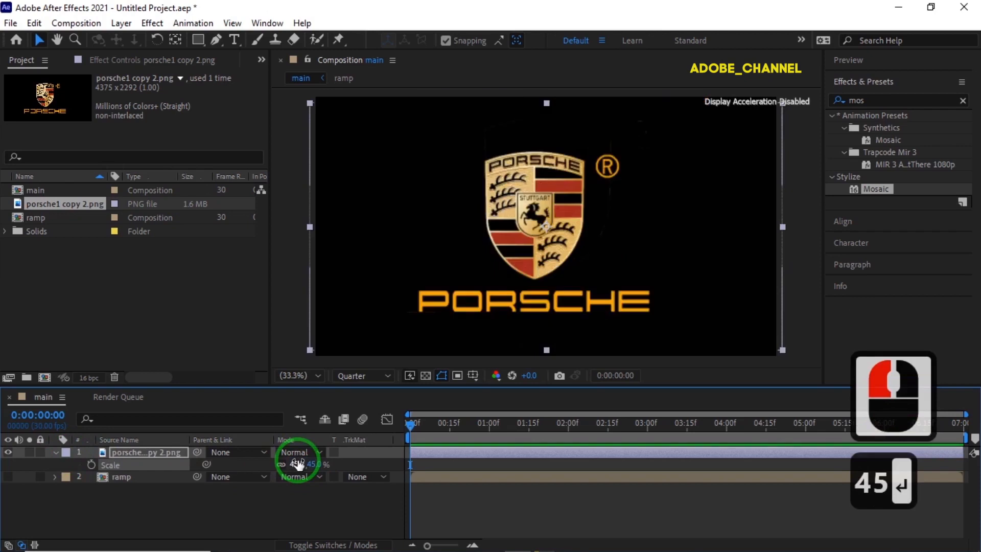
left_click(55, 453)
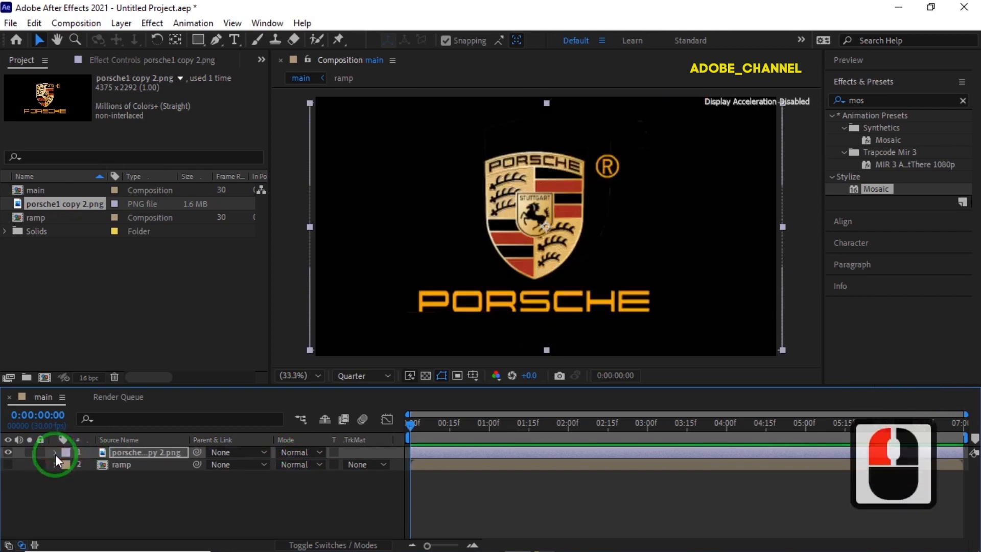
Step: Pre-compose the Porsche image layer as "logo", moving all attributes into the new composition
right_click(150, 452)
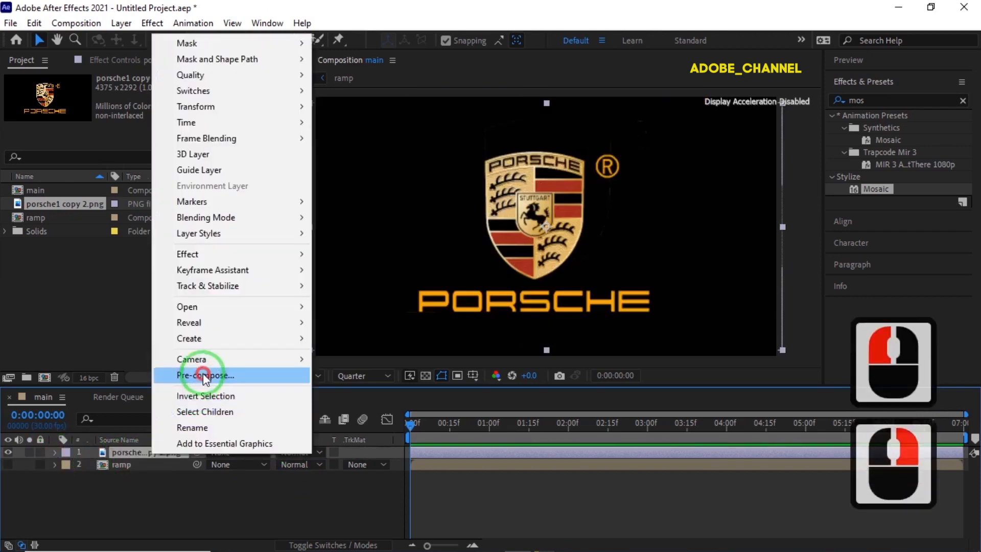
left_click(203, 376)
key("BackSpace")
type("lo")
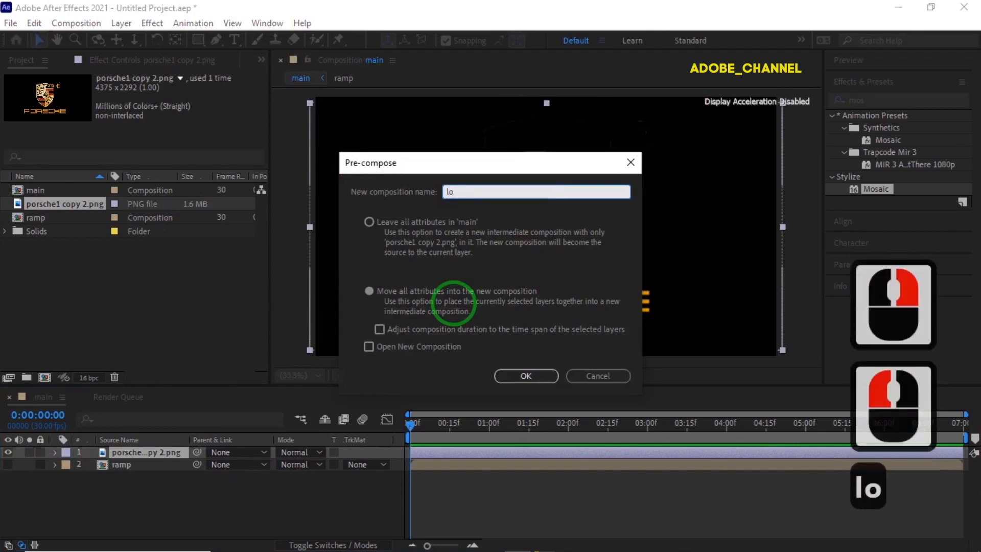
type("go")
left_click(532, 376)
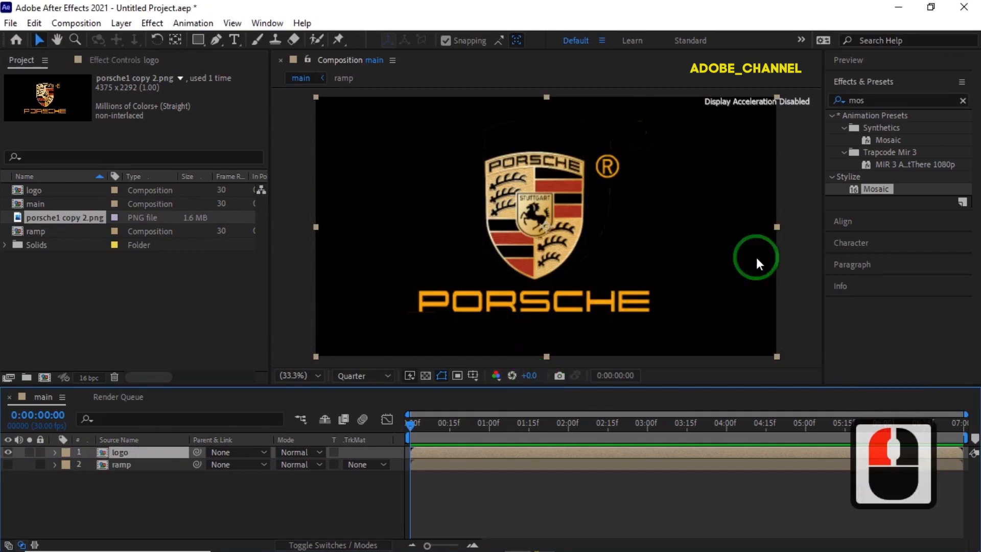
Step: Apply the Displacement Map effect to the logo layer and use the ramp layer as its displacement map layer
left_click(842, 102)
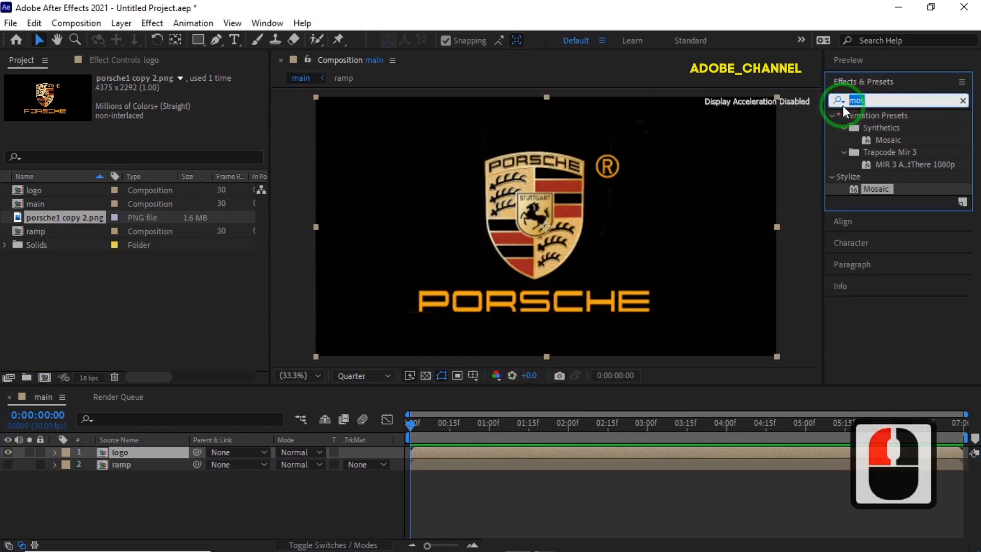
type("map")
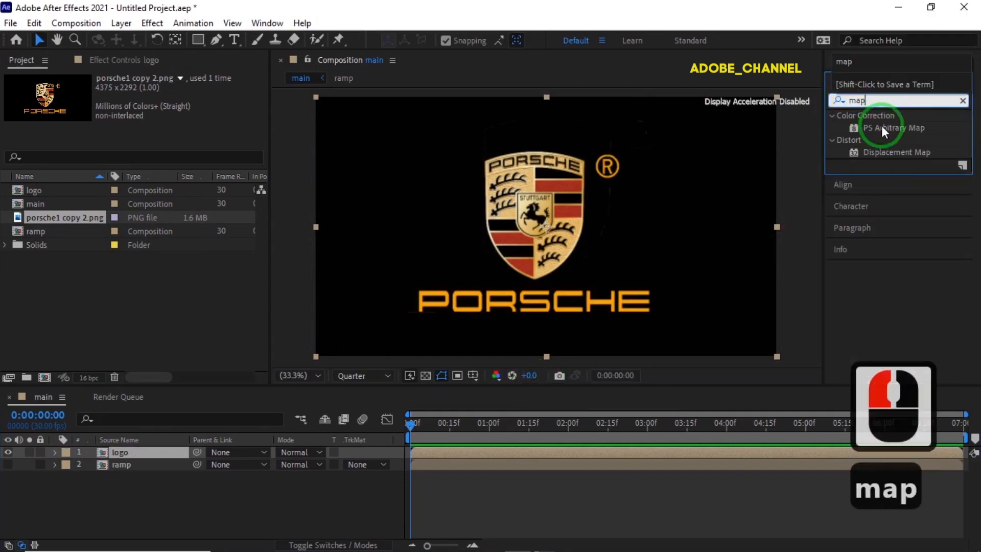
double_click(887, 151)
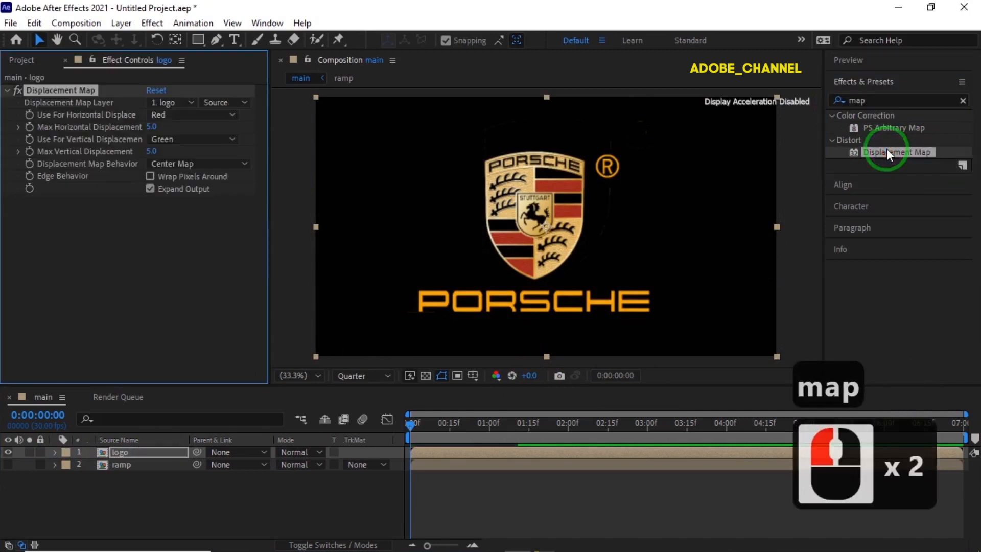
left_click(194, 100)
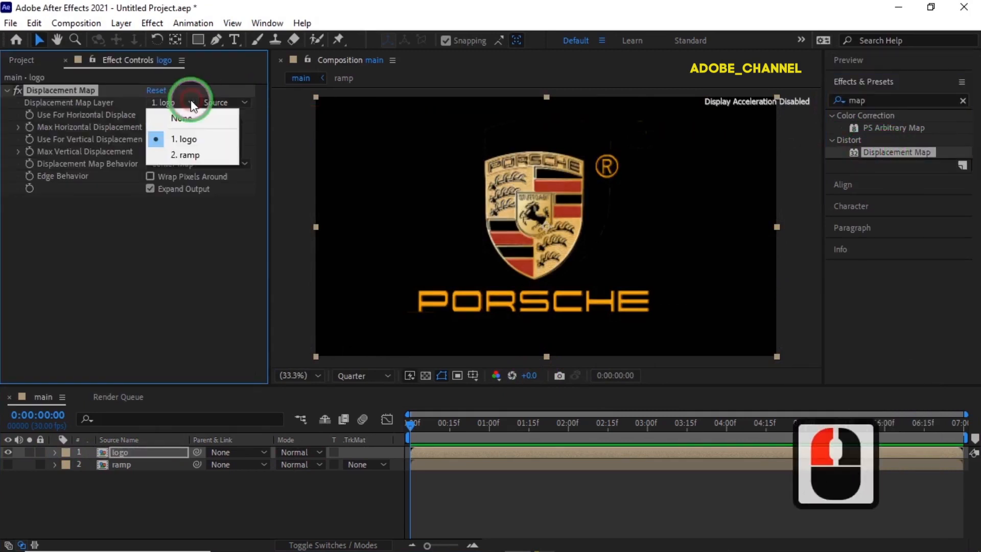
left_click(187, 152)
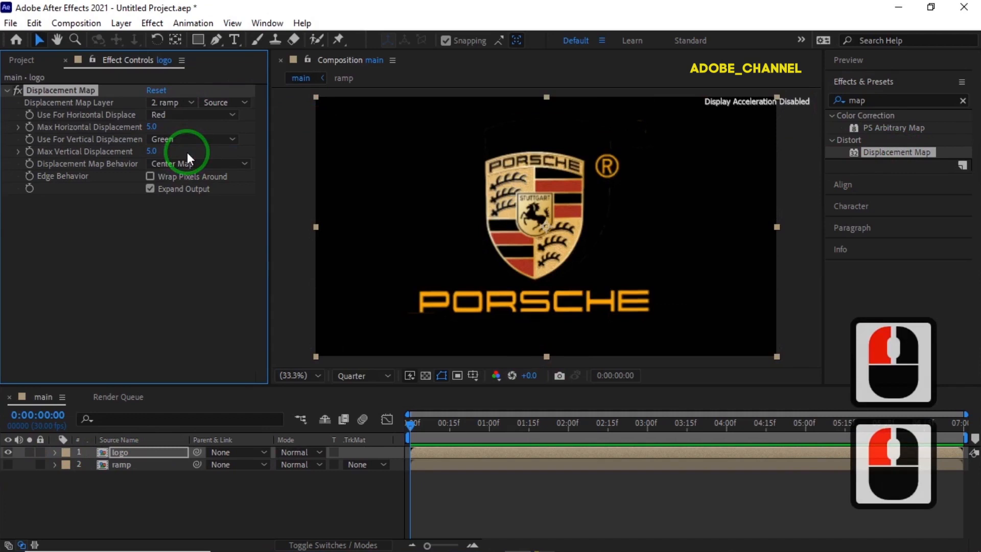
Step: Set Max Horizontal Displacement to -1600 and add a keyframe for it at the start of the composition
left_click(152, 127)
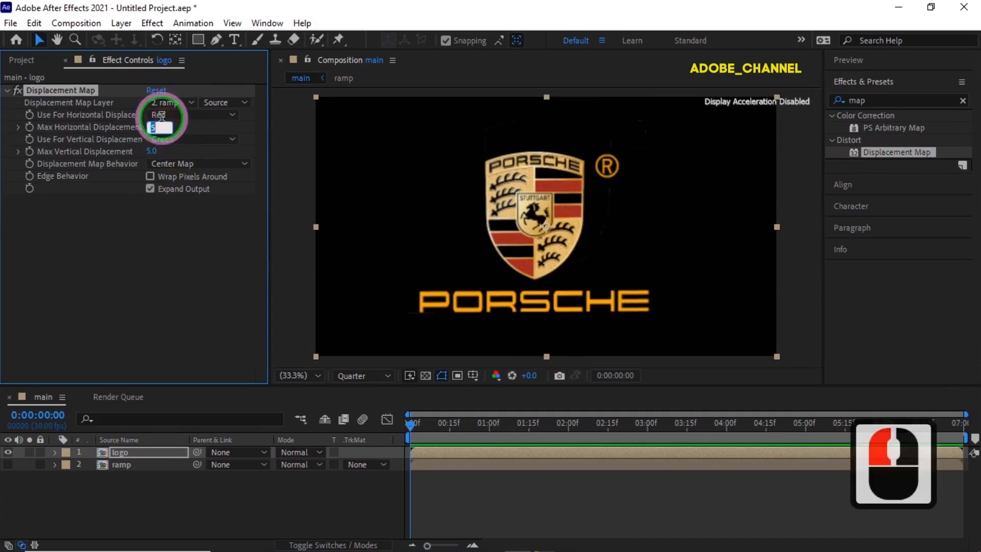
type("-1600")
key("Return")
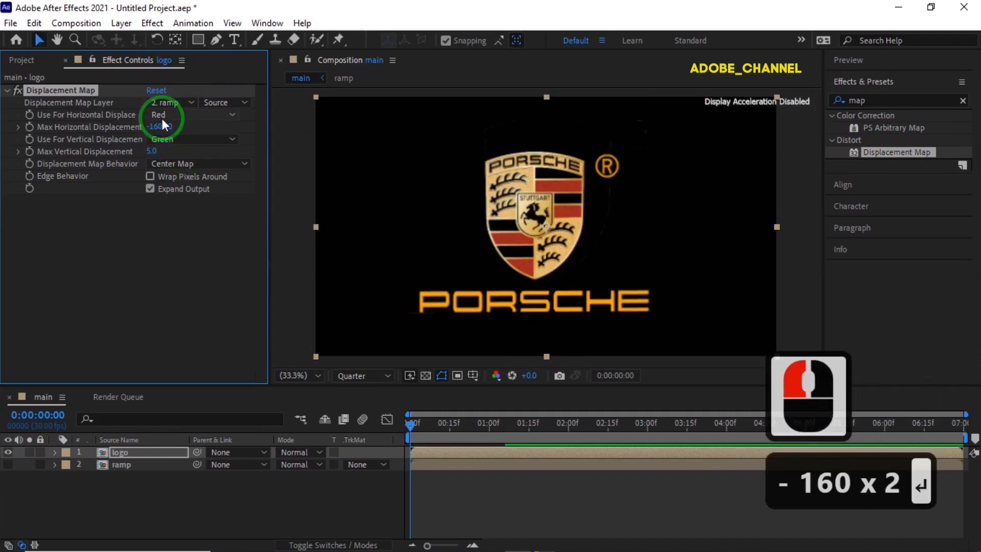
left_click(31, 126)
Step: Keyframe Max Horizontal Displacement at 0 at 0:00:01:12
left_click(39, 414)
type("112")
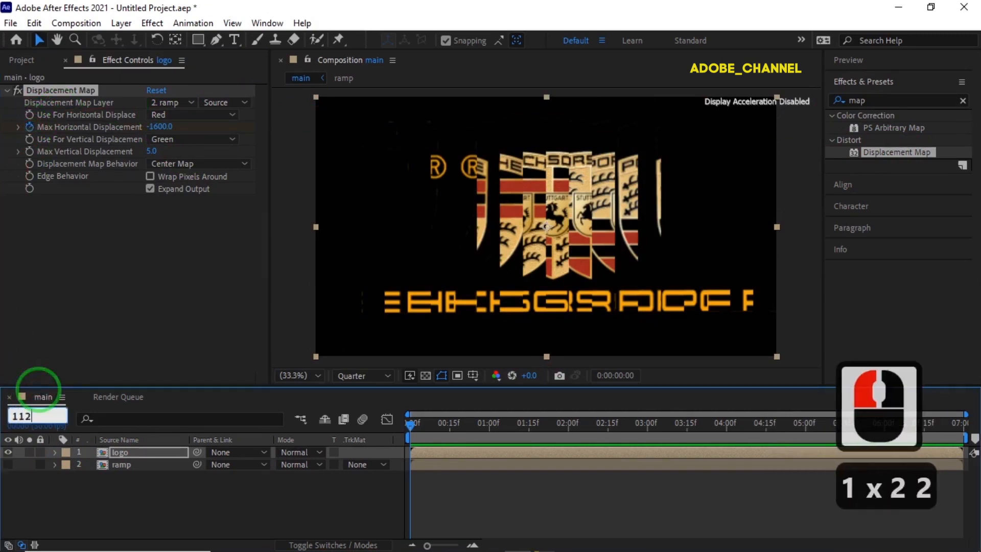
key("Return")
left_click(159, 126)
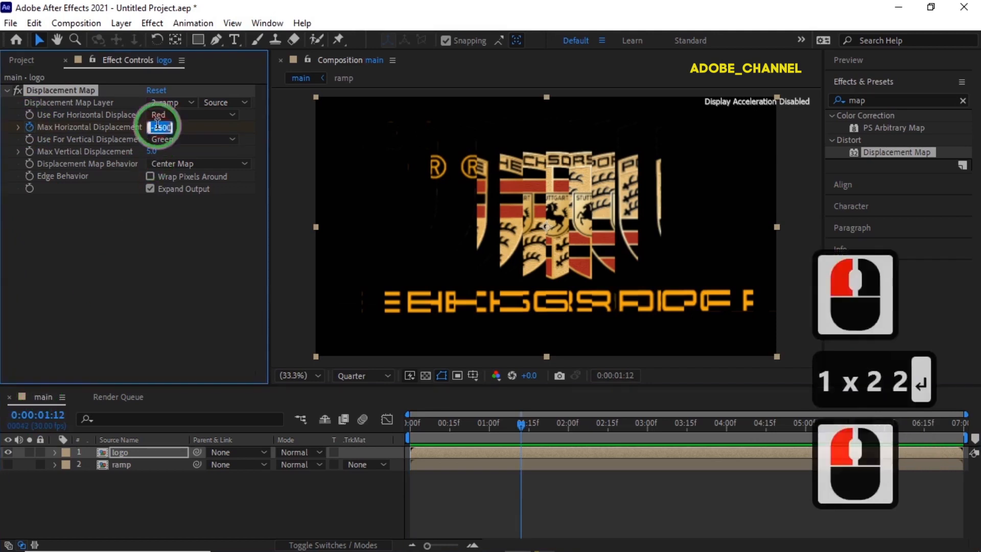
type("0")
key("Return")
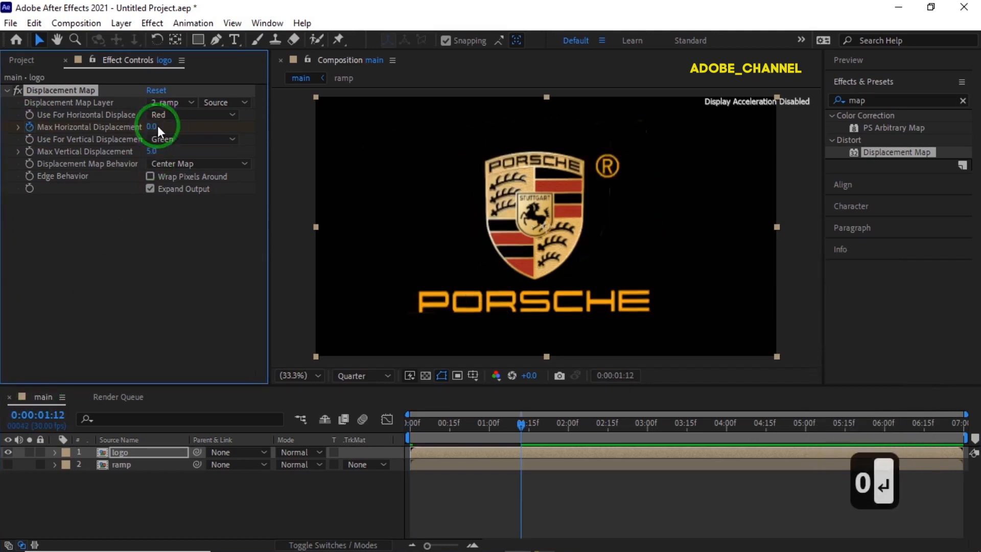
Step: Reveal the logo layer's keyframes and apply Easy Ease to both Max Horizontal Displacement keyframes
key("u")
left_click_drag(539, 471, 468, 483)
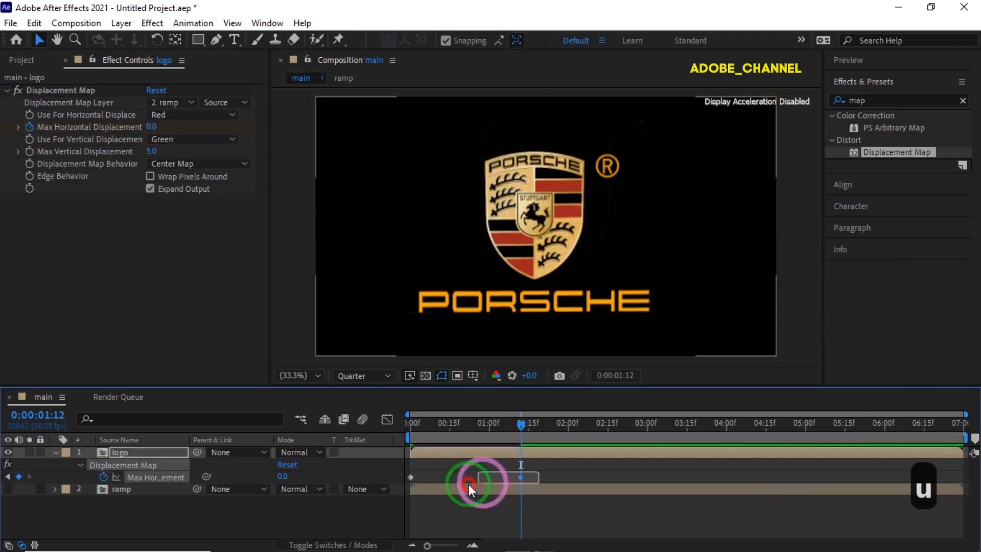
left_click_drag(394, 483, 395, 481)
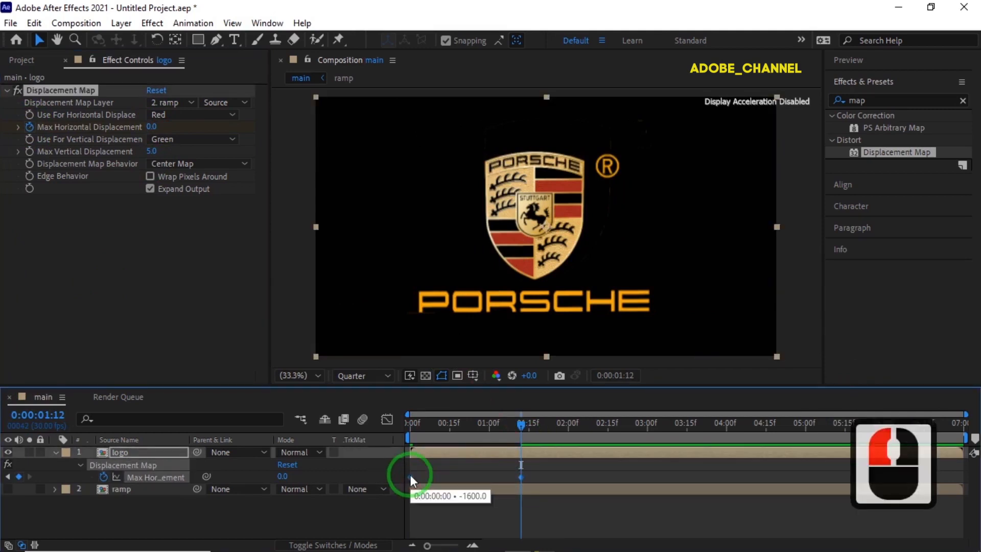
key("F9")
Step: Reshape the Max Horizontal Displacement speed curve into a steep central peak with about 99% keyframe influence
left_click(387, 419)
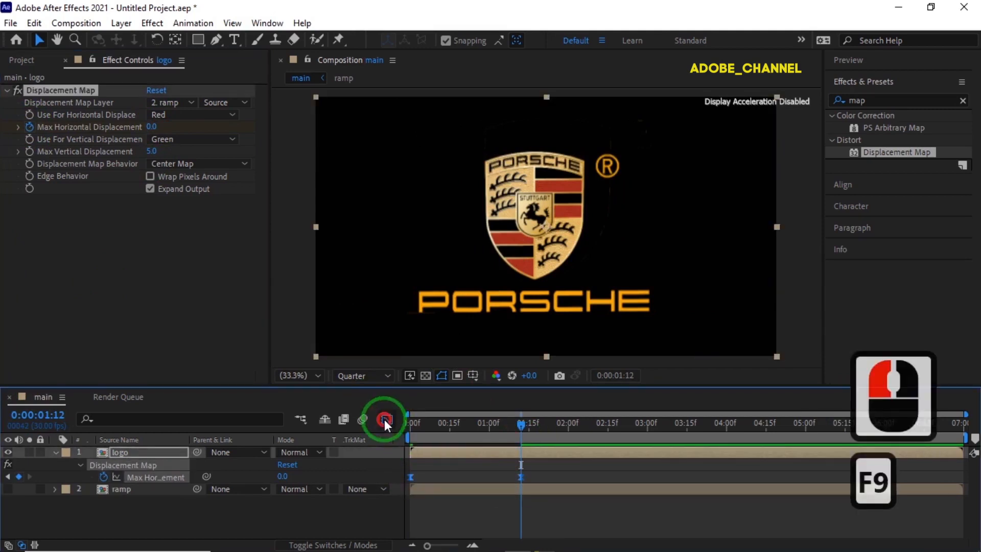
left_click_drag(406, 515, 465, 510)
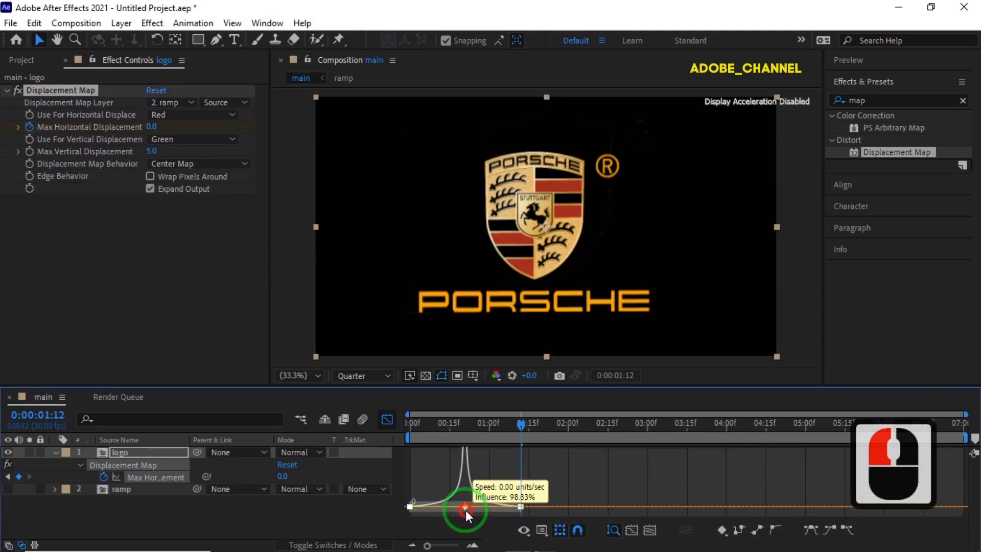
left_click(387, 419)
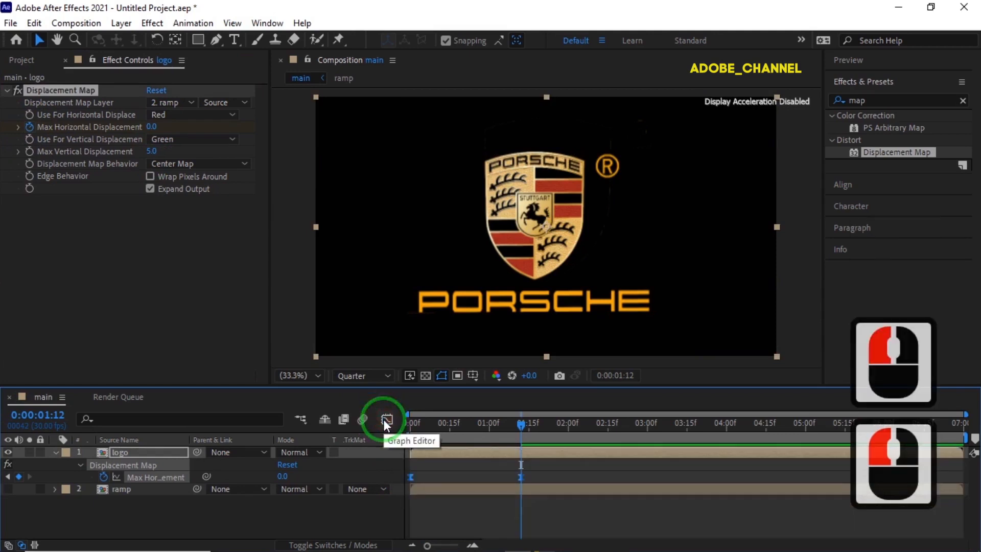
Step: Find the Venetian Blinds transition effect by searching for "vene" and apply it to the logo layer
left_click(843, 101)
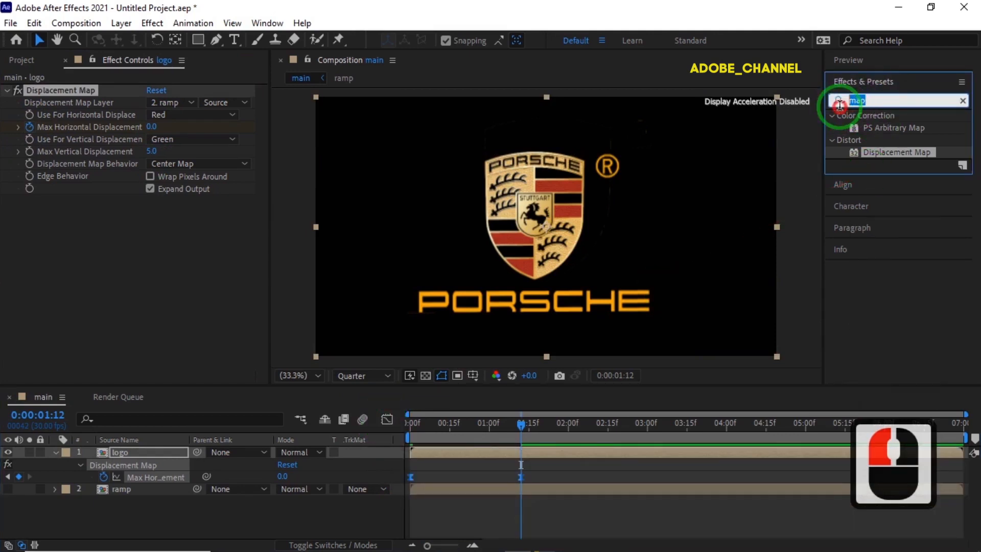
type("ven")
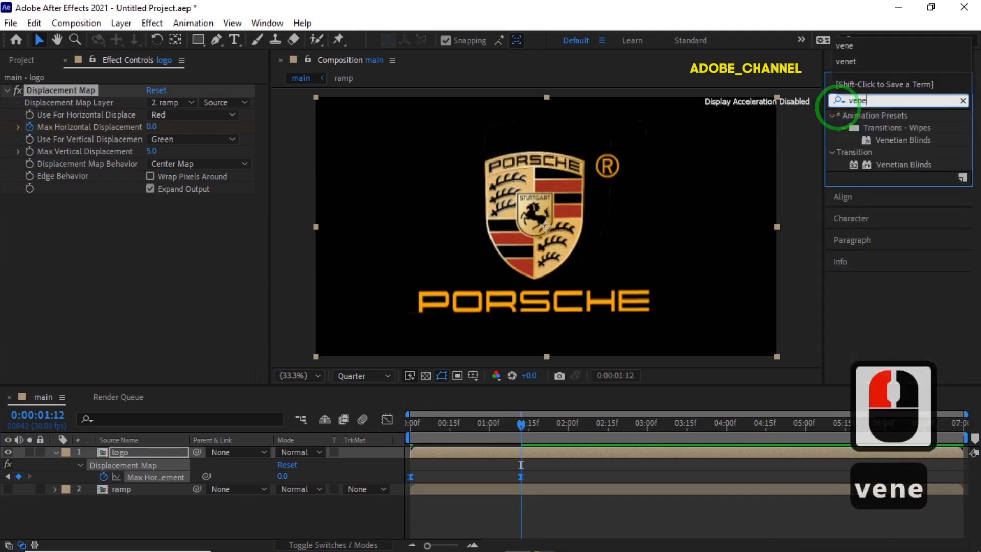
type("e")
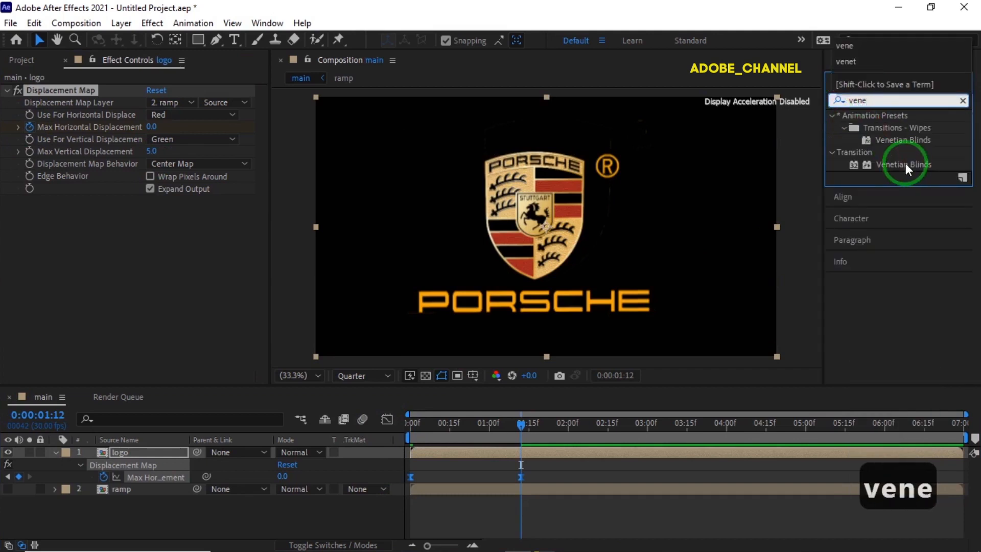
left_click(905, 164)
double_click(906, 164)
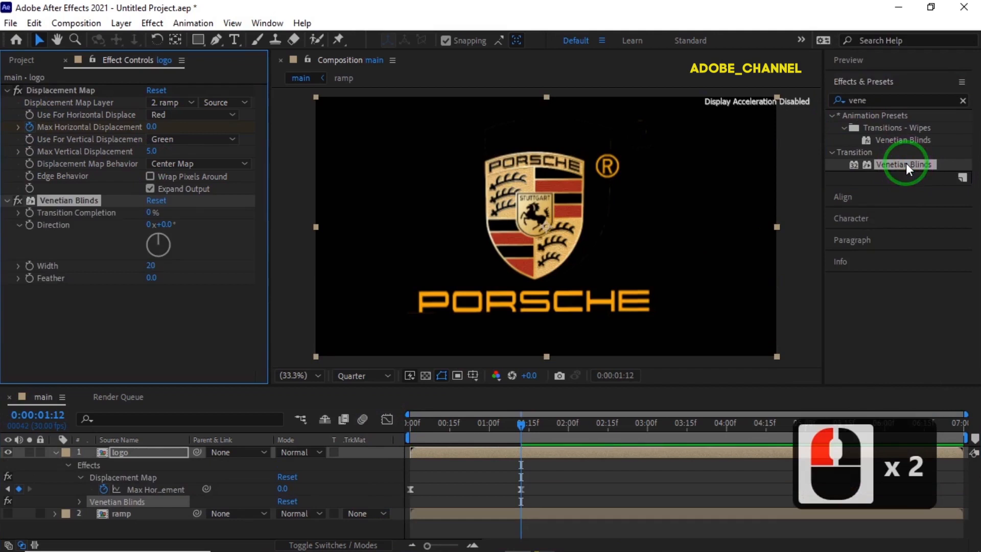
Step: Set the Venetian Blinds Transition Completion to 100%, Direction to 60° and Width to 80
left_click(150, 212)
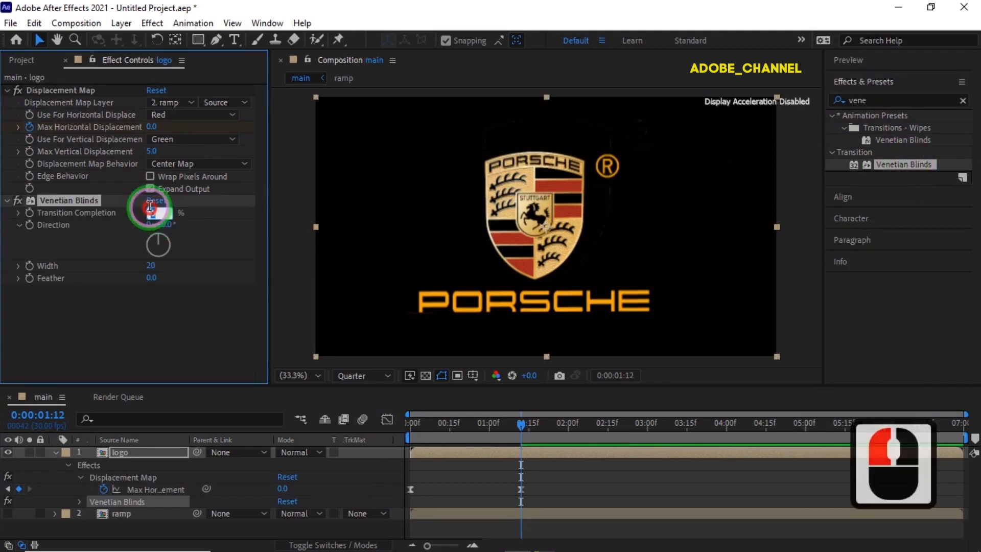
type("100")
key("Return")
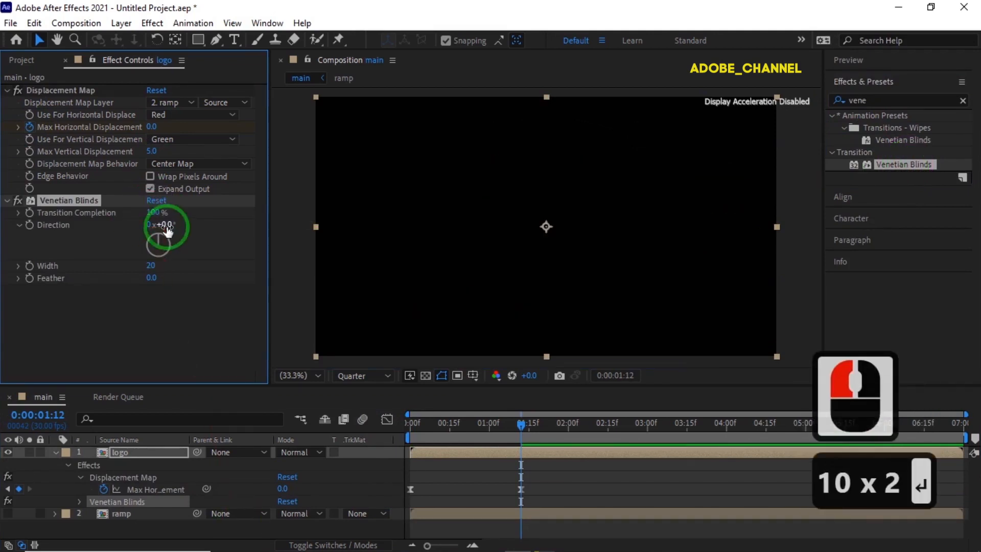
left_click(167, 224)
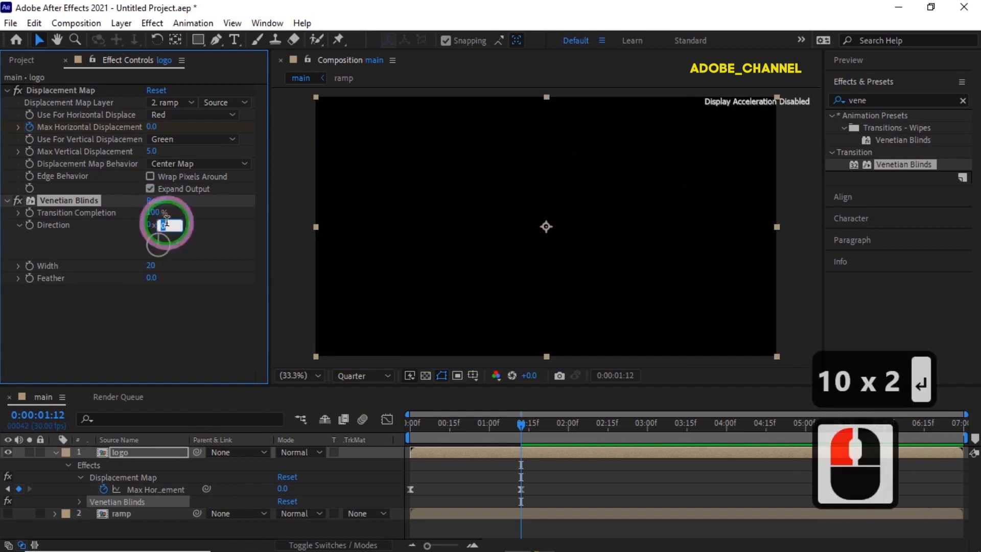
type("60")
key("Return")
left_click(151, 265)
type("8")
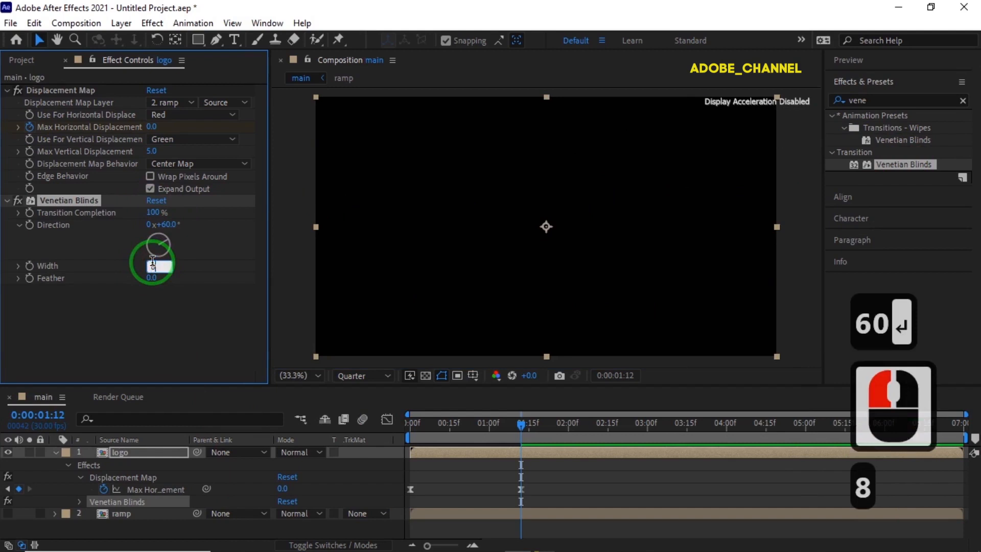
type("0")
key("Return")
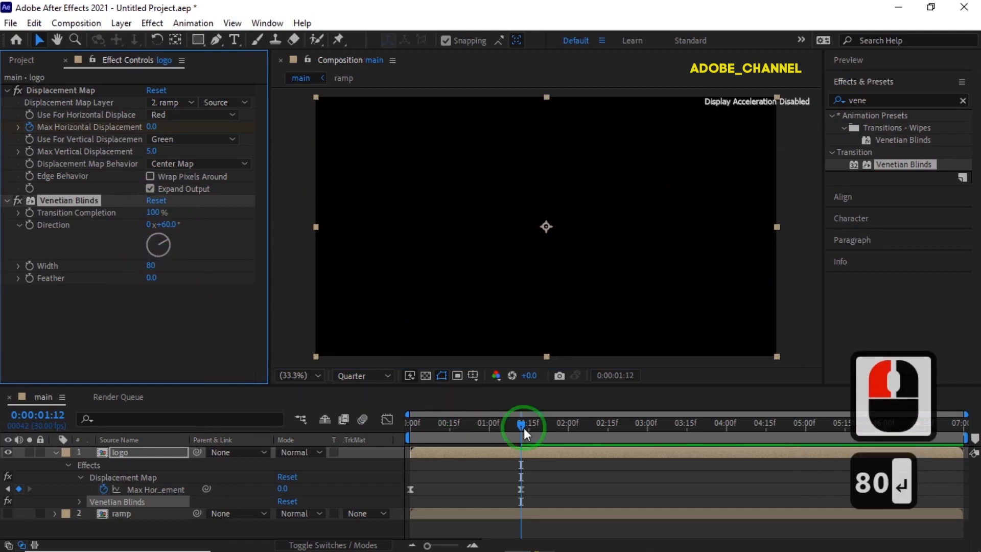
Step: Keyframe the Venetian Blinds Transition Completion at 100% at the composition start and at 0% at 0:00:01:07
left_click_drag(520, 424, 387, 427)
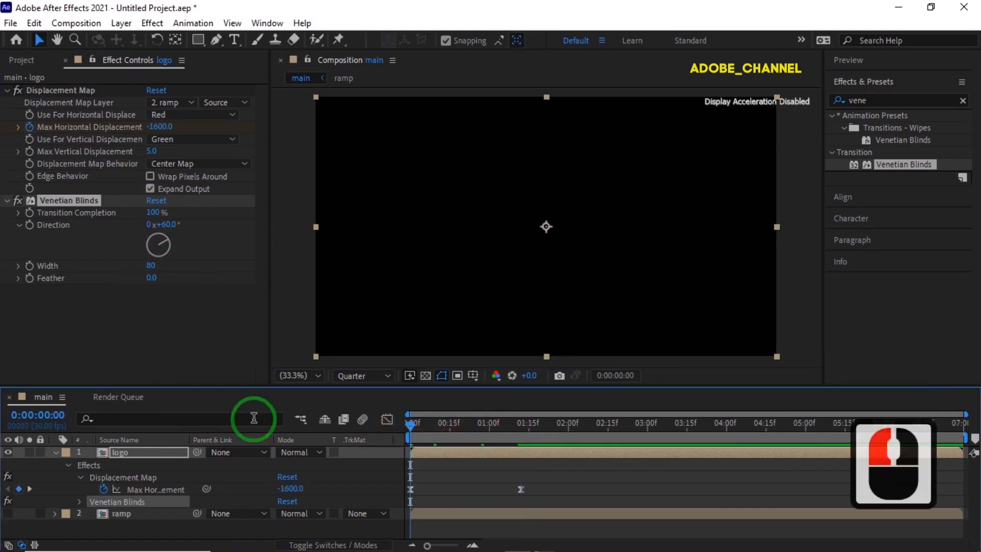
left_click(29, 213)
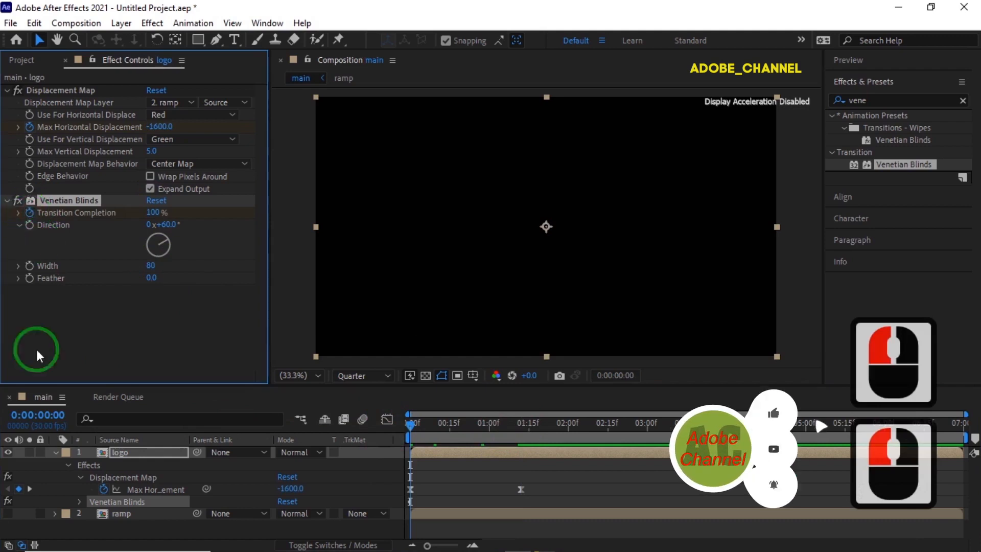
left_click(37, 414)
type("107")
key("Return")
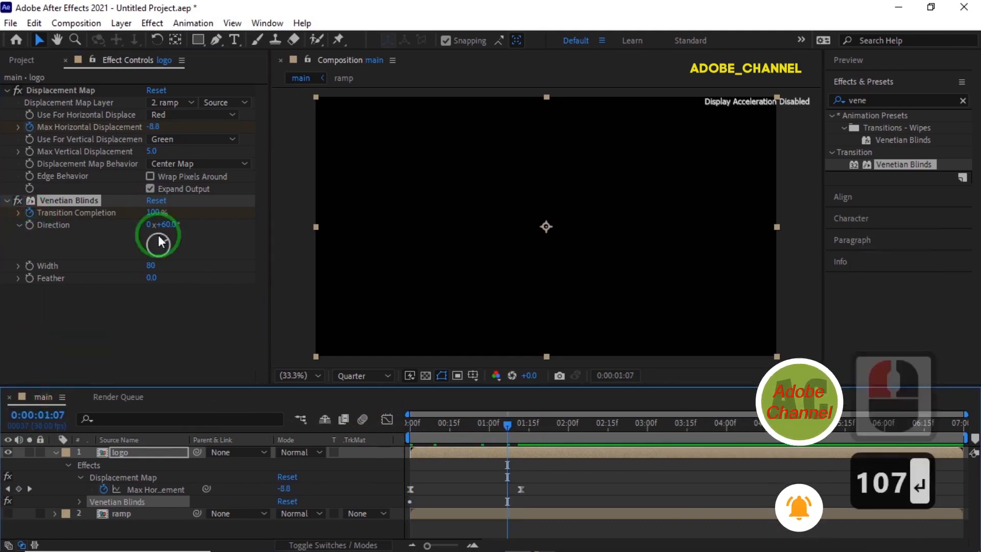
left_click(153, 211)
type("0")
key("Return")
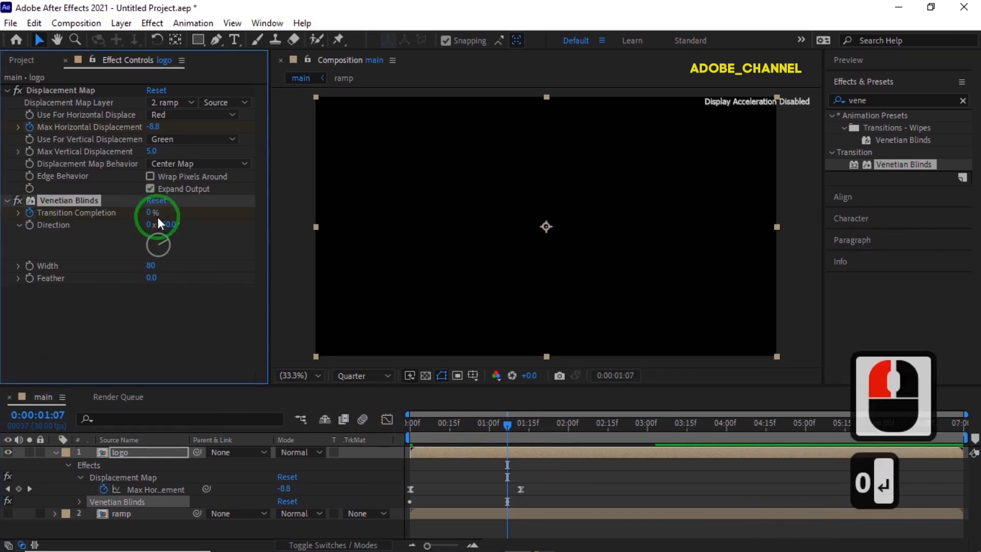
Step: Reveal the logo layer's modified properties at the composition start and apply Easy Ease to both Transition Completion keyframes
left_click_drag(508, 422, 395, 434)
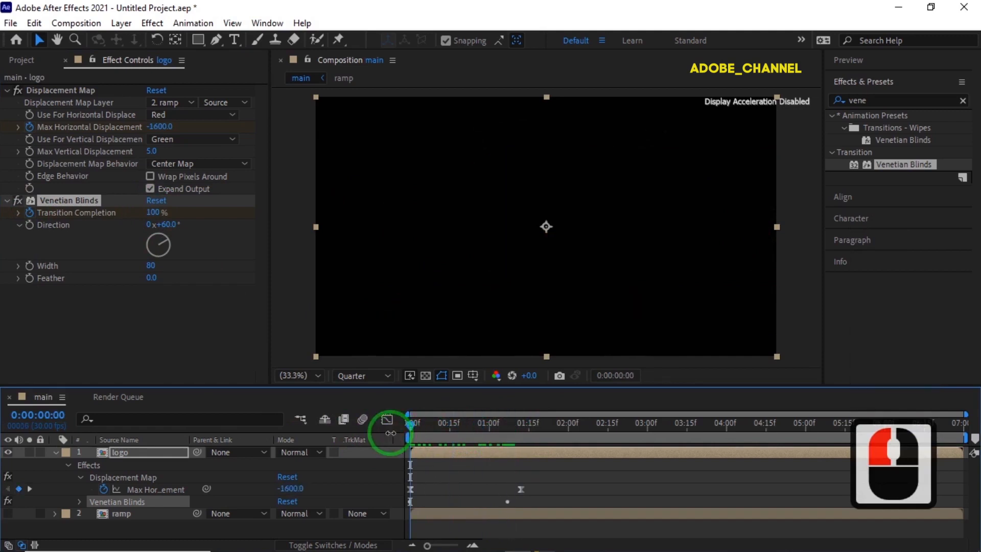
key("u")
key("u")
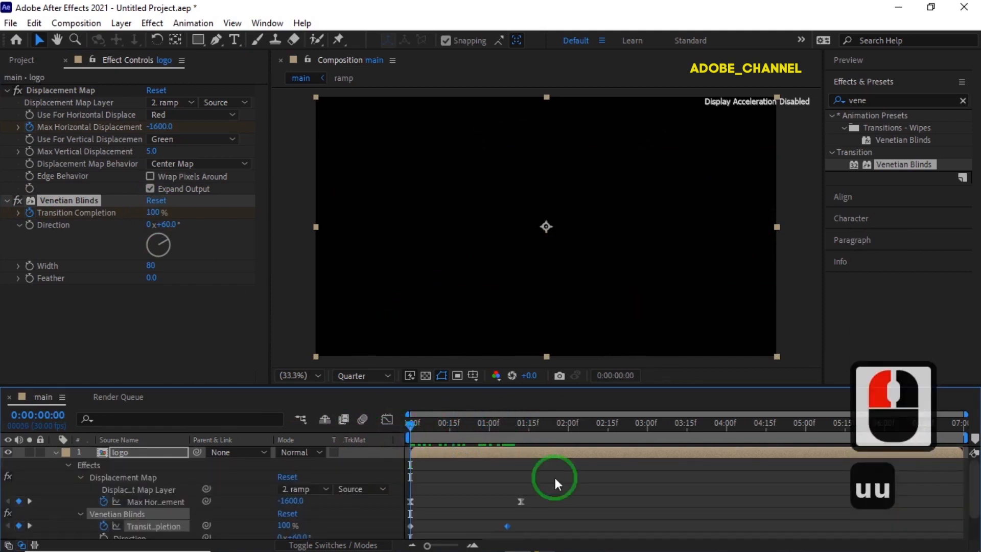
left_click_drag(522, 519, 406, 533)
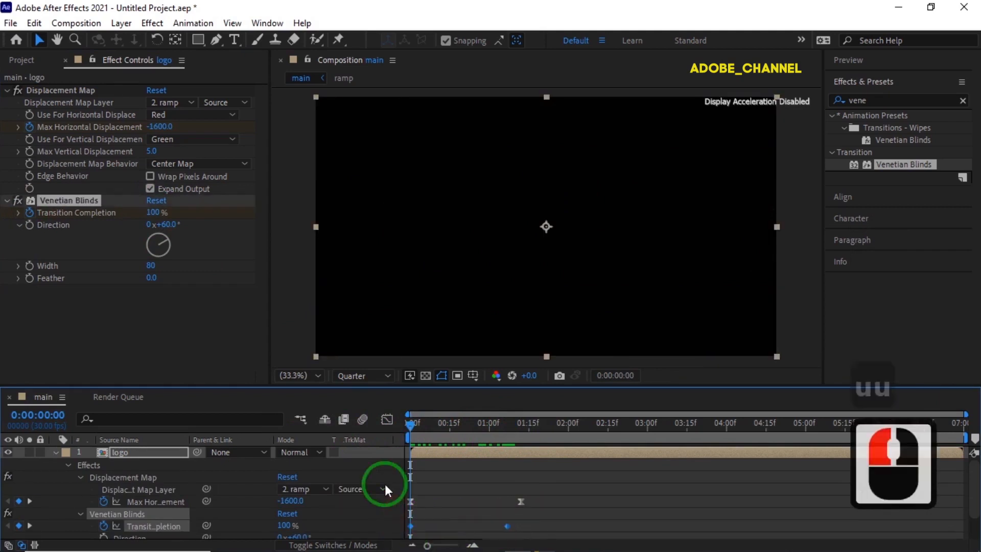
key("F9")
Step: Reshape the Transition Completion speed curve into a sharp, narrow central dip by pulling both keyframe handles to the middle
left_click(388, 421)
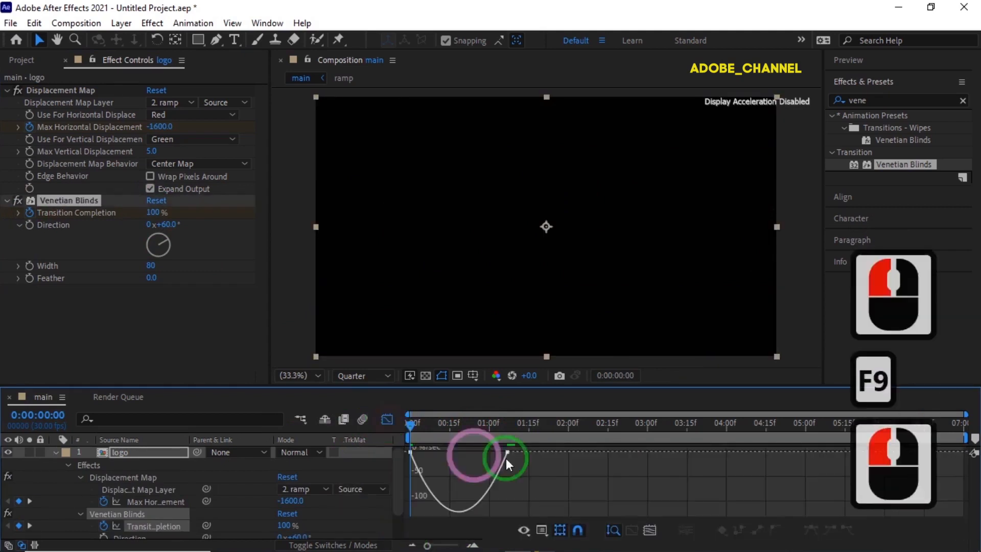
left_click(507, 452)
left_click_drag(509, 451, 464, 454)
left_click(428, 452)
left_click(459, 452)
left_click(457, 451)
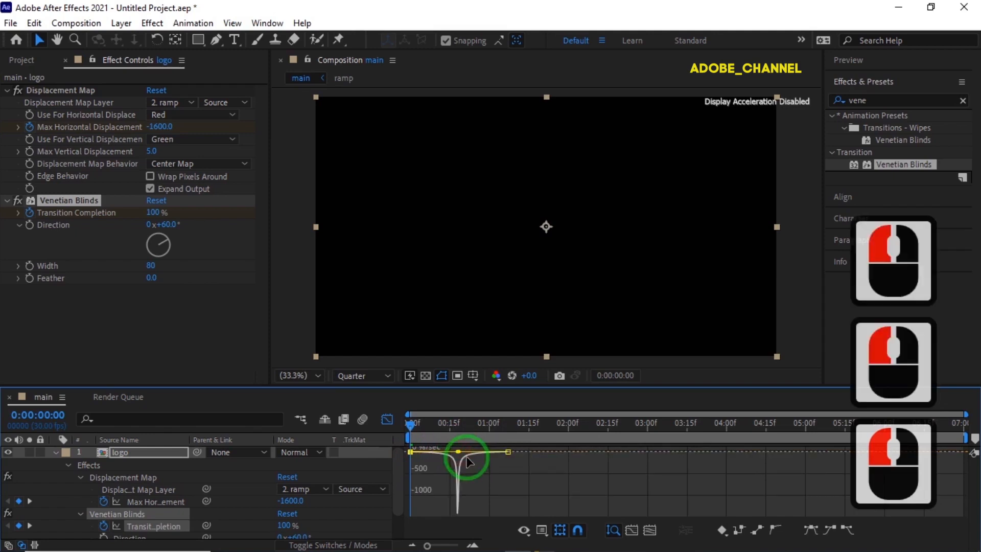
left_click(387, 418)
Step: Add a Scale keyframe of 100% to the logo layer at 0:00:01:04
left_click(39, 415)
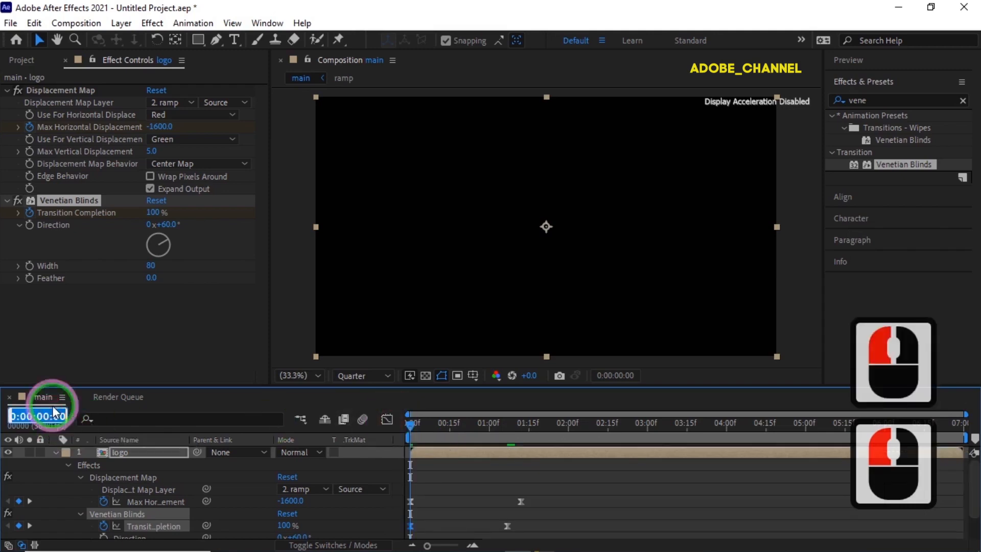
type("104")
key("Return")
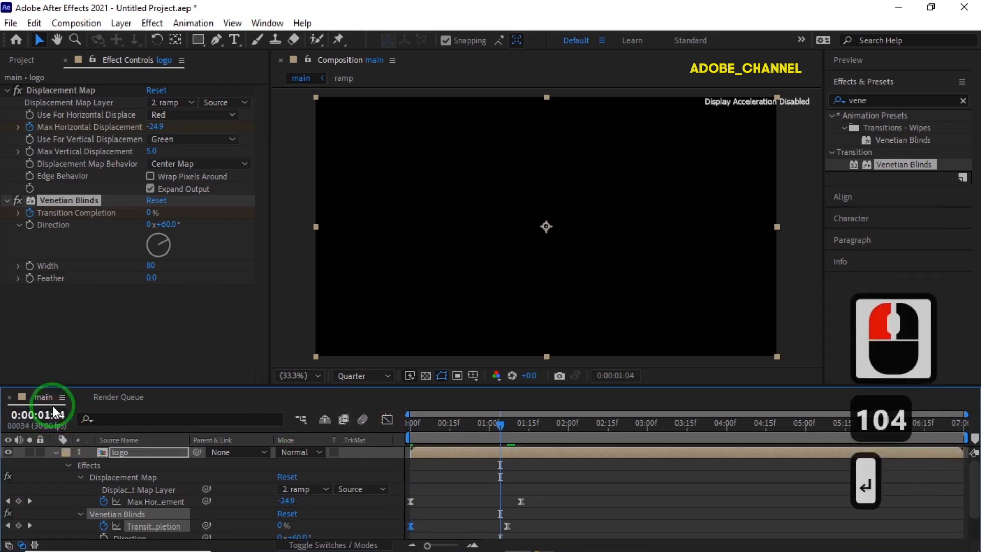
left_click(134, 450)
key("s")
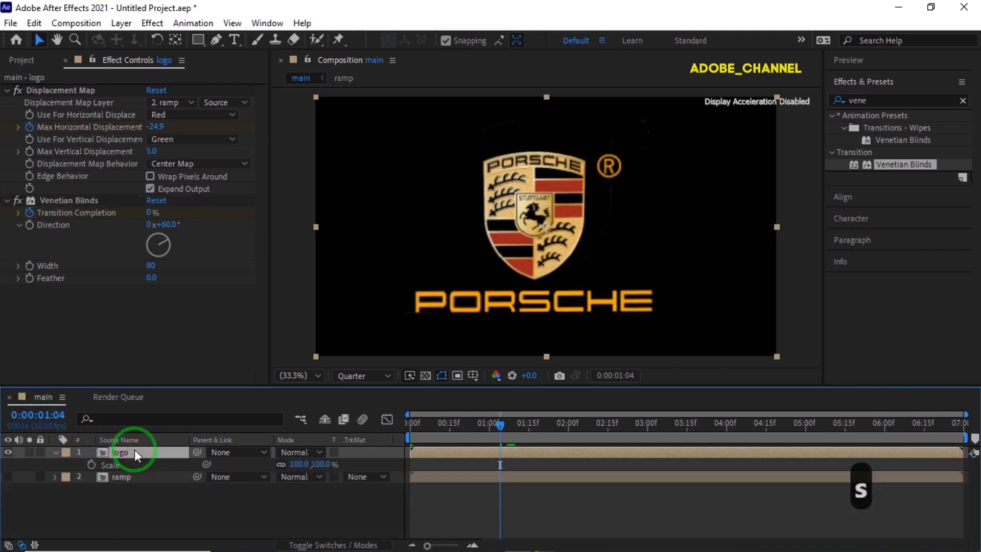
left_click(90, 465)
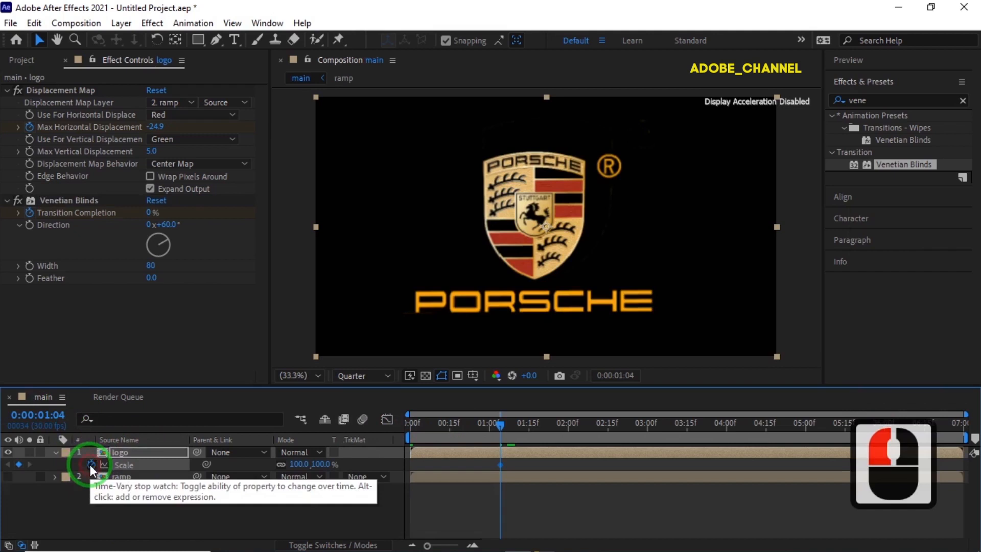
Step: Unlink the logo's Scale proportions and keyframe its vertical scale at 300% at the composition start
left_click_drag(501, 424, 386, 433)
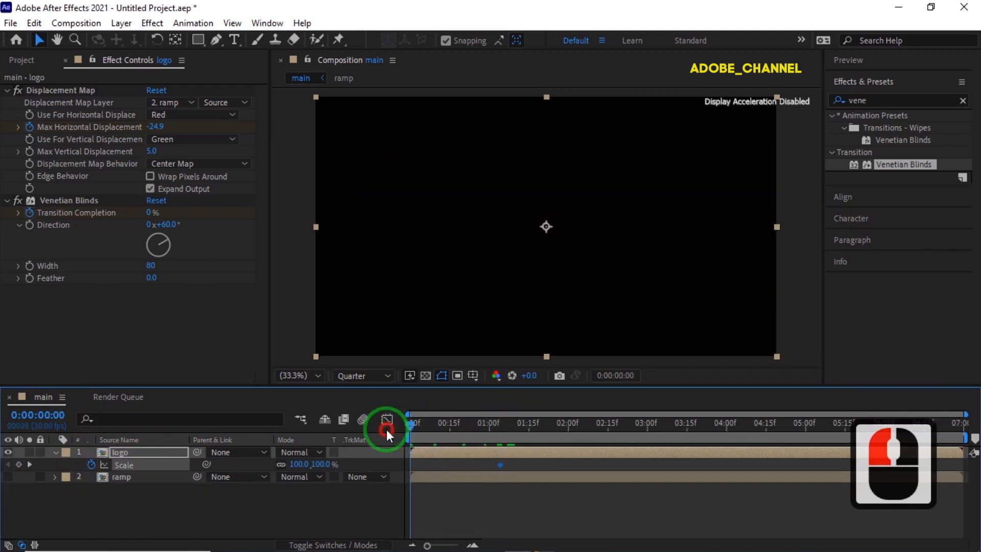
left_click(322, 464)
left_click(321, 464)
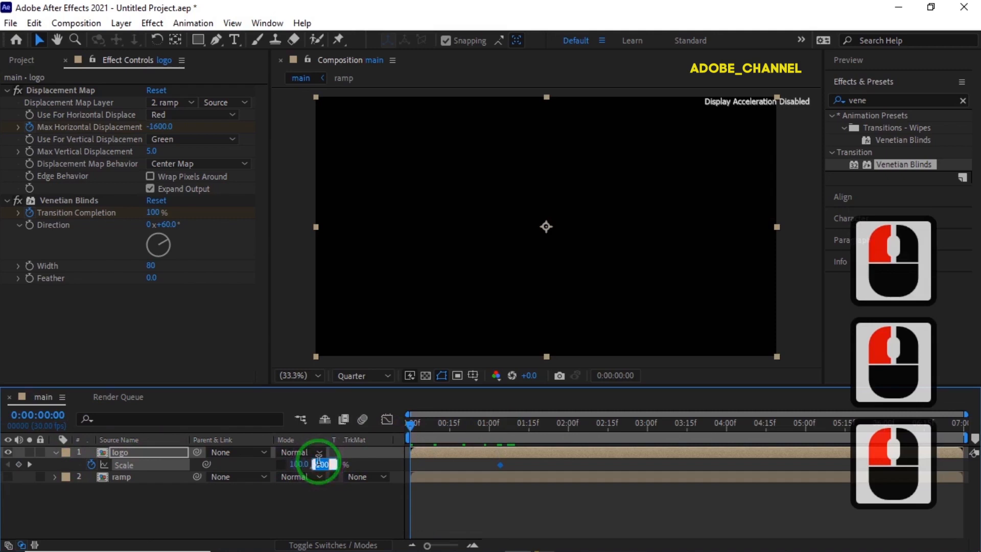
type("300")
key("Return")
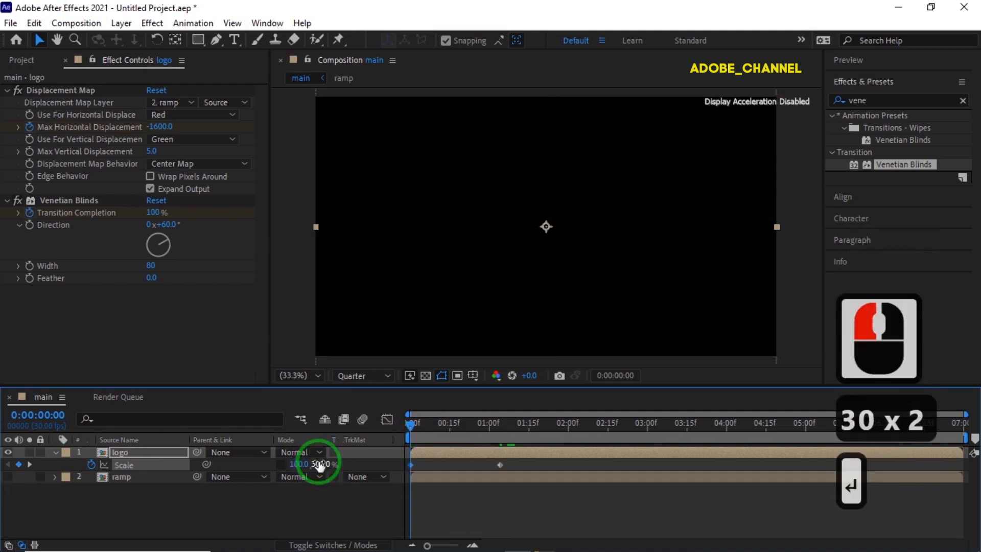
Step: Apply Easy Ease to both Scale keyframes and pull their speed-curve handles inward for a steeper central dip
left_click_drag(508, 461, 399, 464)
key("F9")
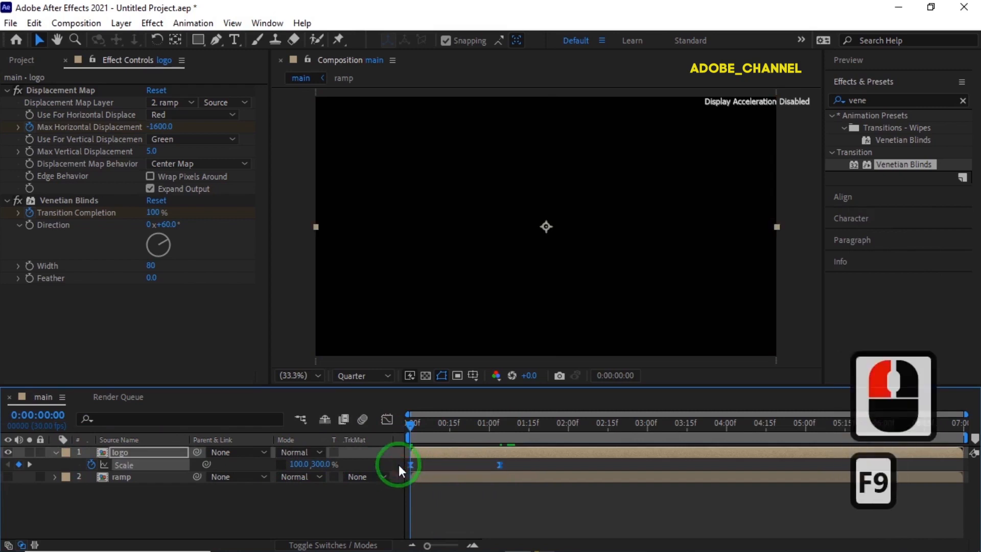
left_click(388, 420)
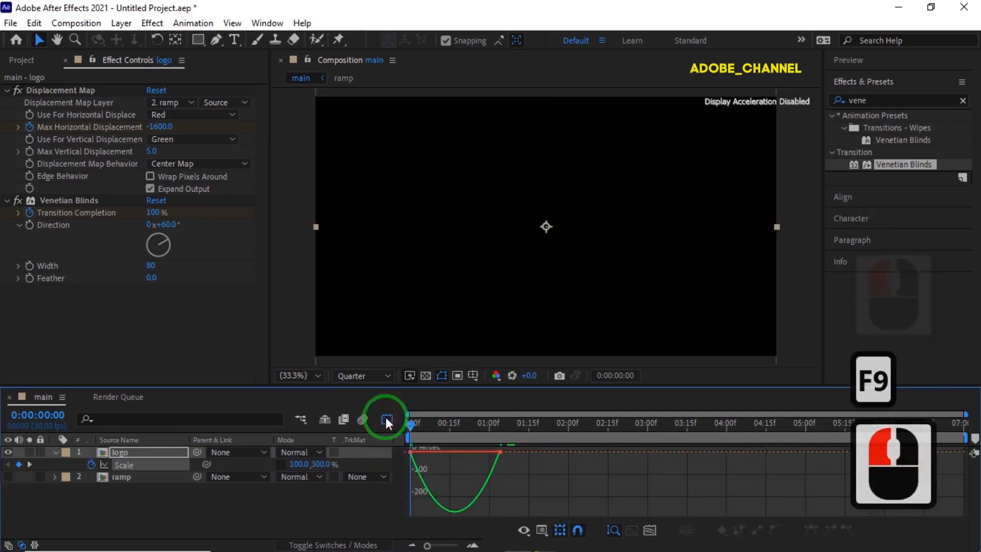
left_click_drag(515, 447, 403, 454)
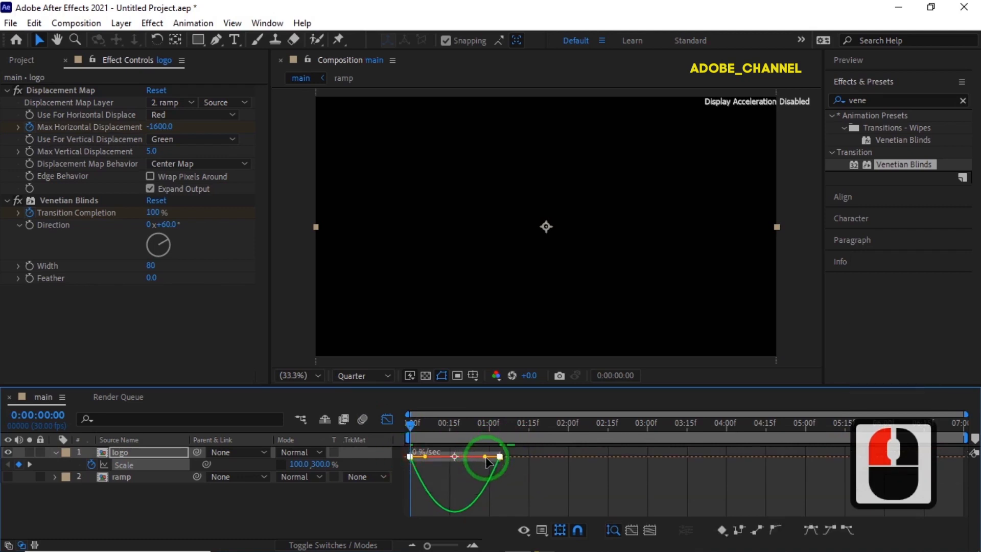
left_click_drag(484, 457, 438, 455)
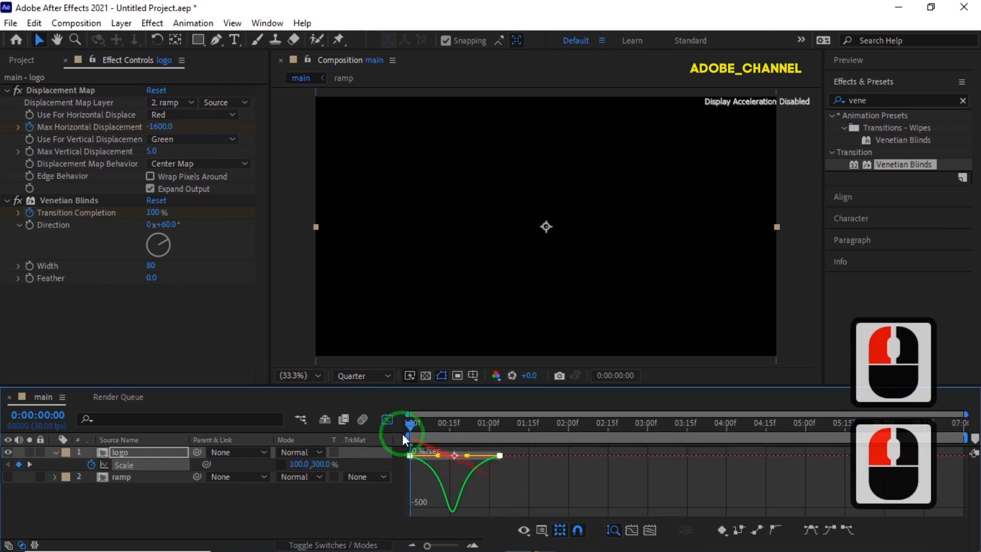
left_click(386, 419)
Step: Add another Scale keyframe of 100% to the logo layer at 0:00:01:09
left_click(54, 420)
type("1:0")
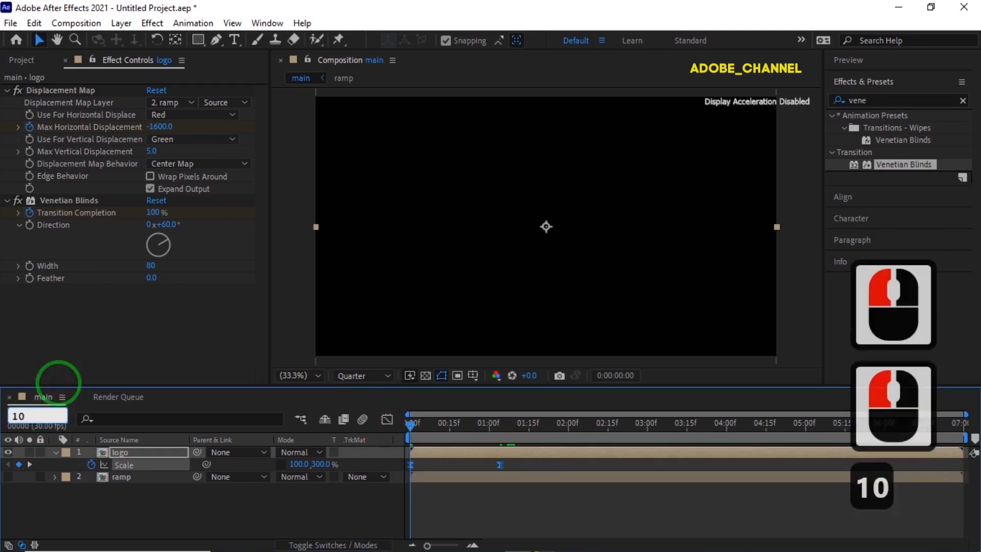
type("9")
key("Return")
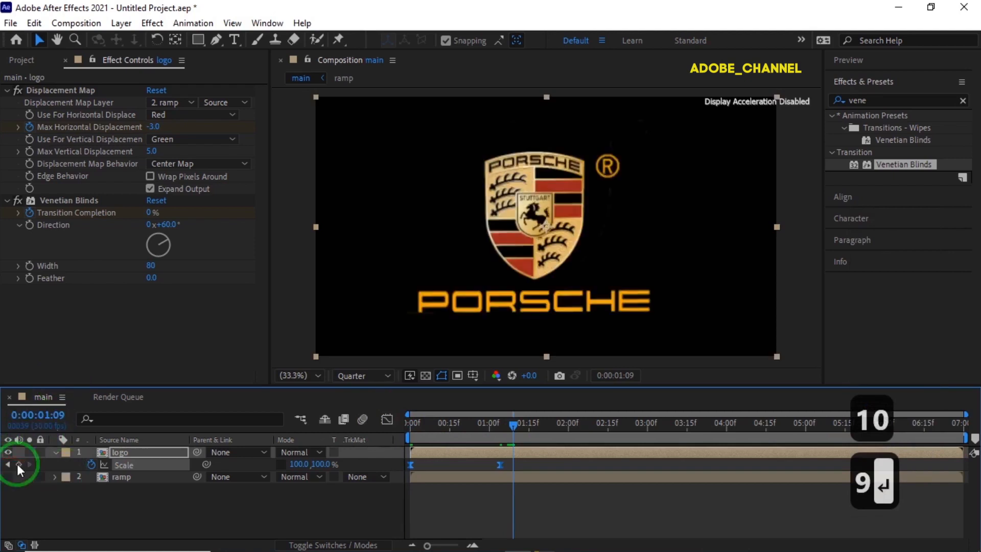
left_click(18, 464)
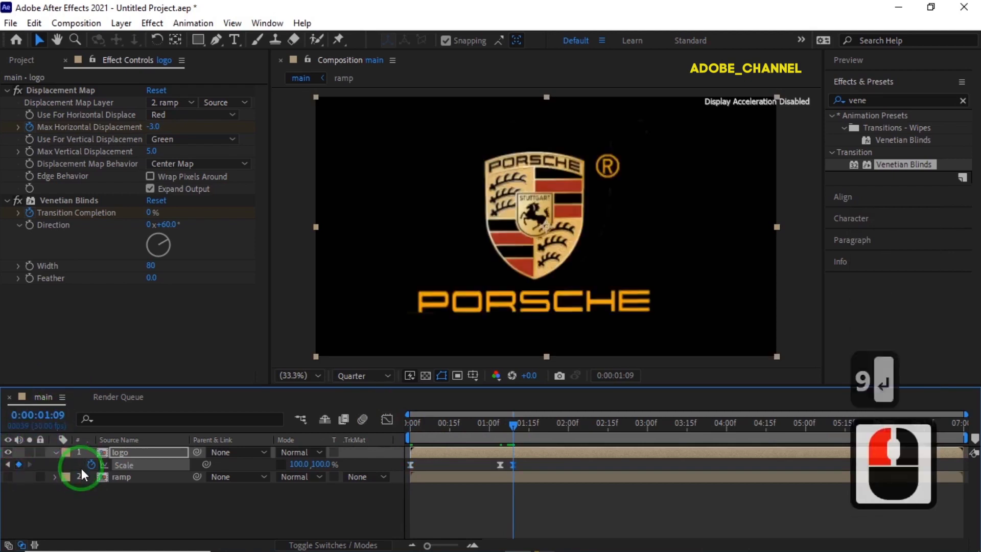
Step: Add a Scale keyframe of 85% to the logo layer at 0:00:02:03
left_click(54, 420)
type("203")
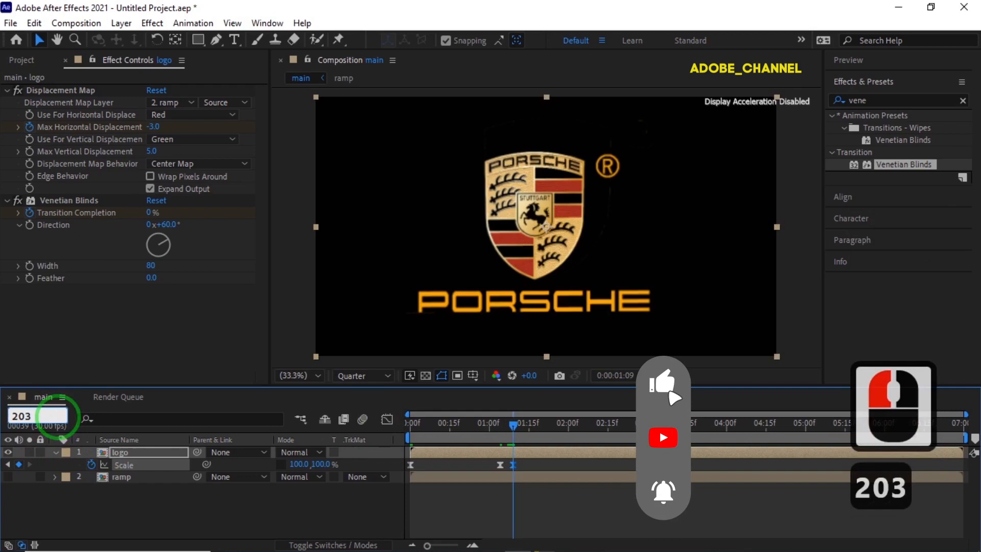
key("Return")
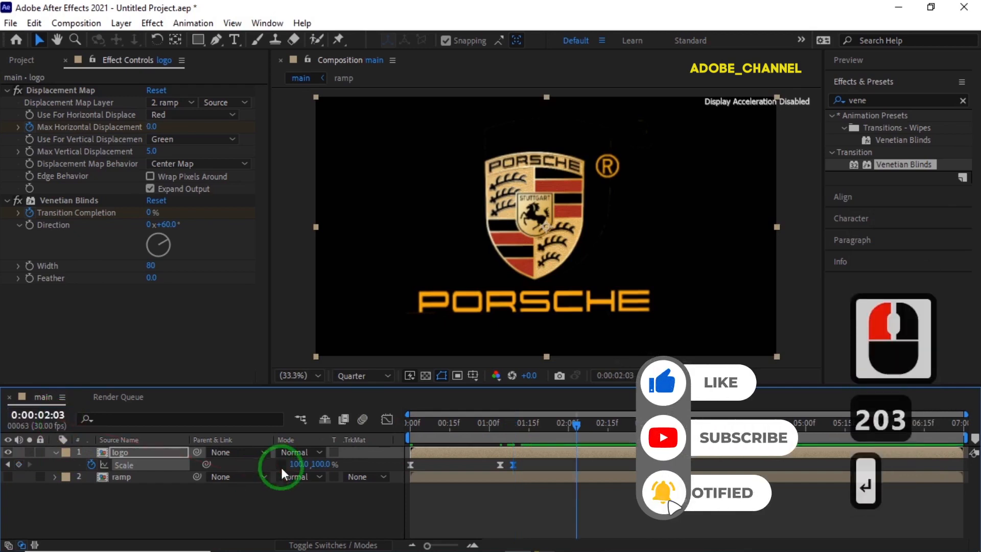
left_click(309, 465)
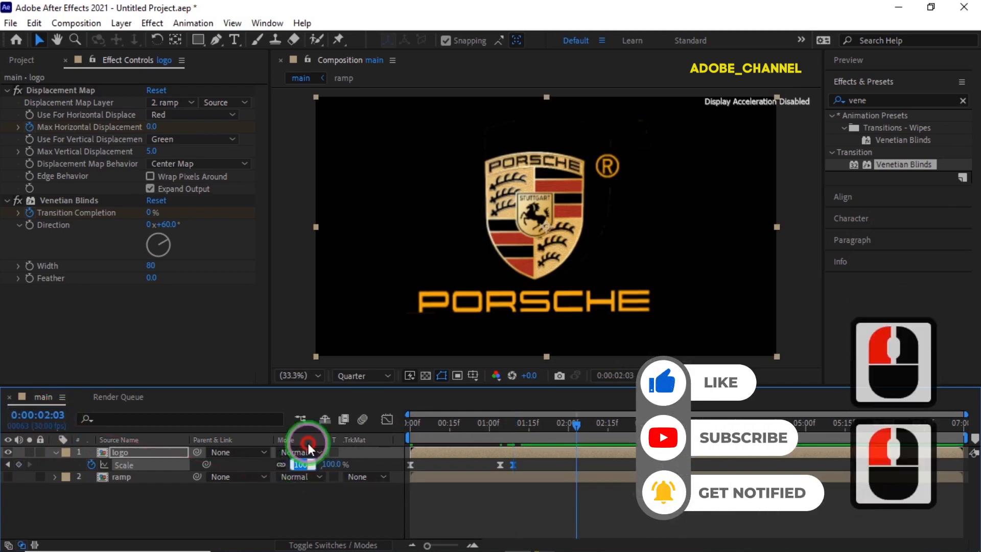
type("85")
key("Return")
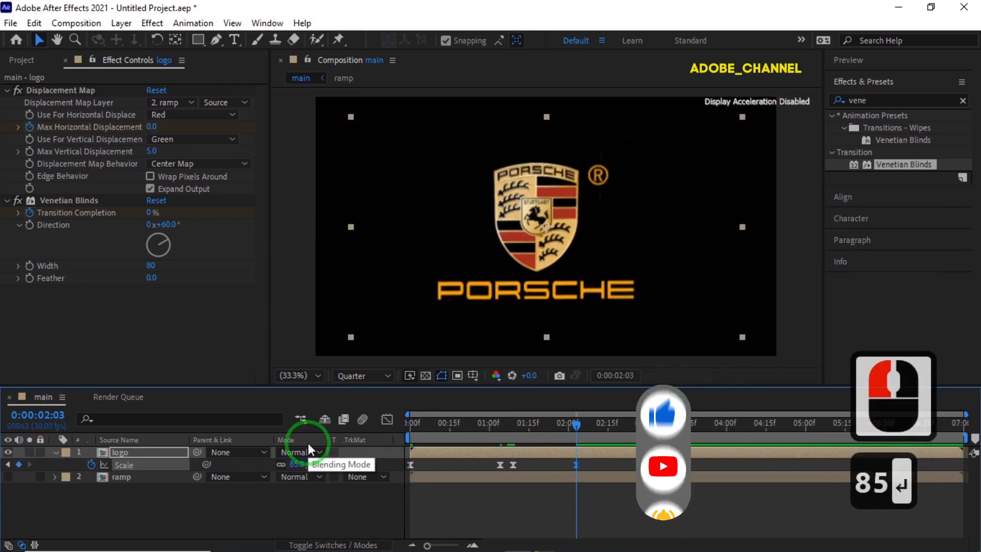
Step: Adjust the speed curve between the logo's Scale keyframes at 0:00:01:09 and 0:00:02:03
left_click(387, 420)
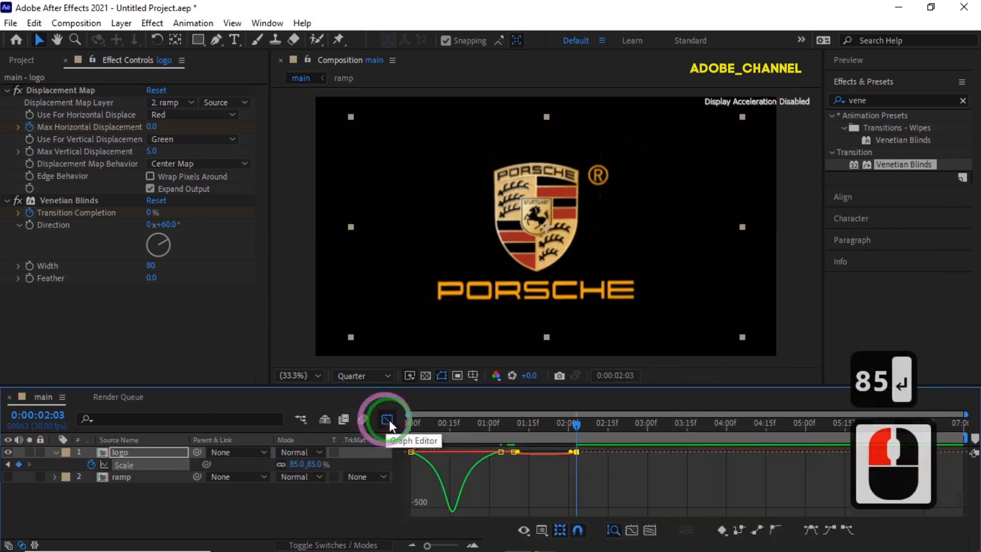
left_click_drag(583, 448, 508, 459)
mouse_move(573, 459)
left_mouse_down()
mouse_move(541, 455)
mouse_move(574, 466)
left_mouse_up()
left_click(522, 459)
left_click(386, 418)
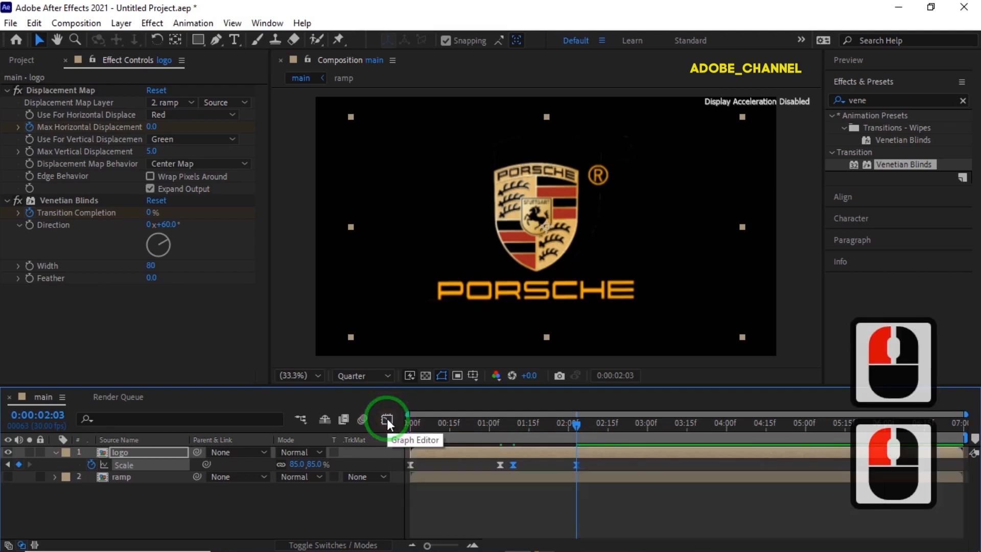
Step: Move to 0:00:02:06 and apply the CC Light Sweep effect to the logo layer
double_click(42, 416)
type("206")
key("Return")
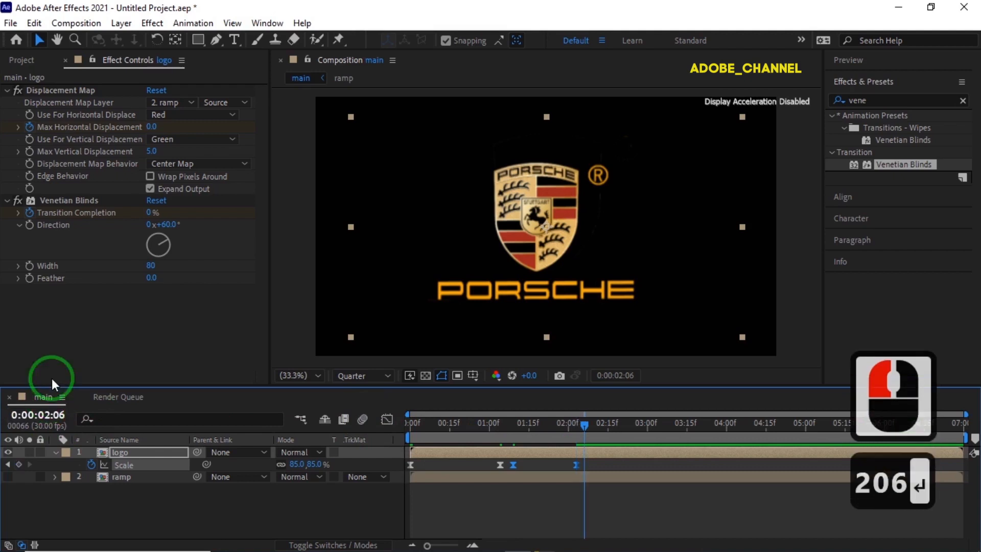
left_click(883, 102)
left_click_drag(883, 104, 832, 107)
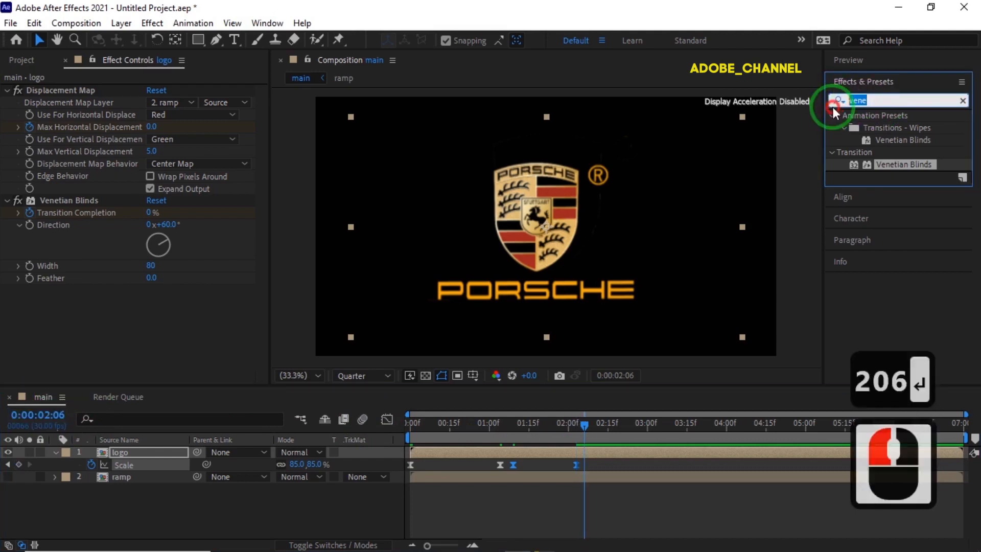
type("cc li")
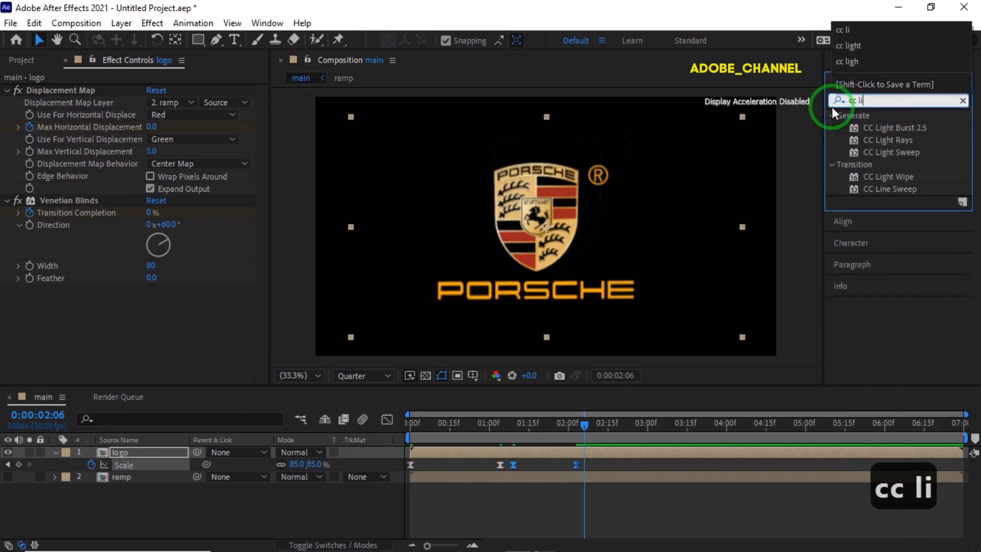
double_click(888, 151)
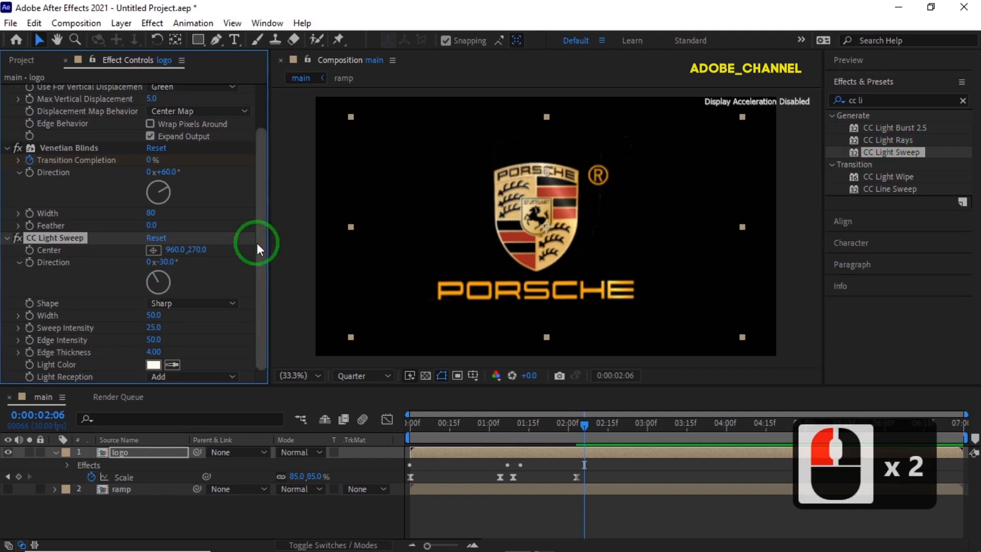
Step: Set the light sweep's Direction to 40° and its Shape to Smooth
left_click(168, 261)
type("40")
key("Return")
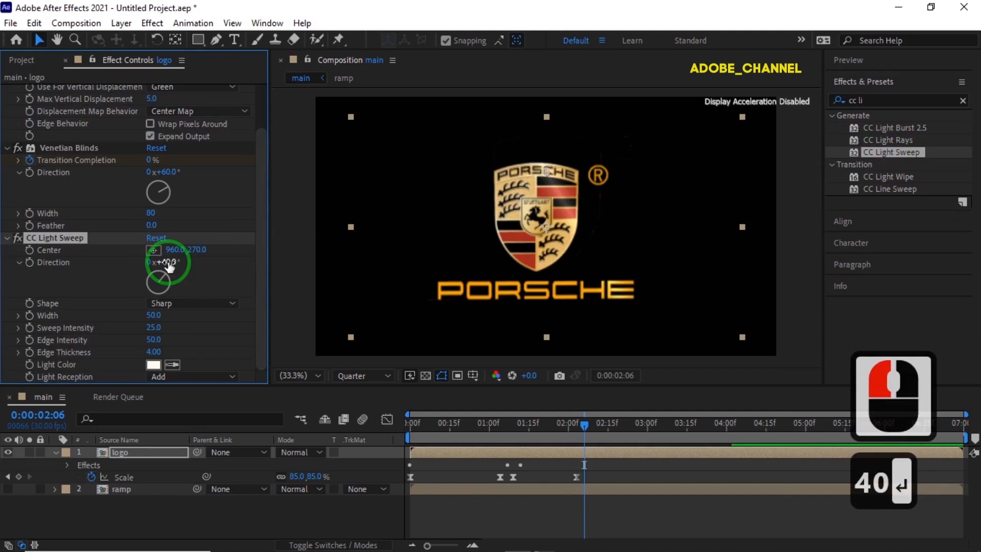
left_click(220, 304)
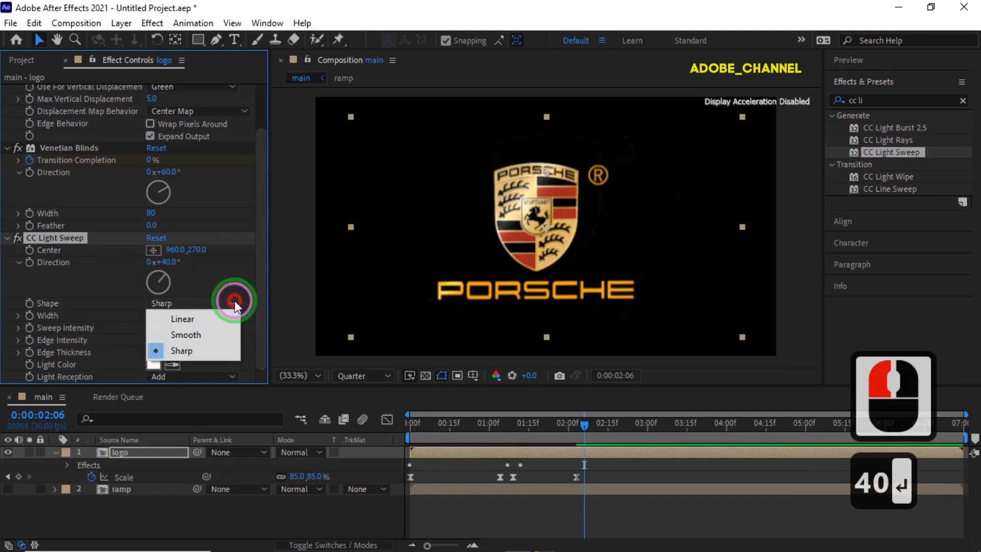
left_click(216, 332)
Step: Set the light sweep's Width to 75 and its Sweep Intensity to 65
left_click(153, 314)
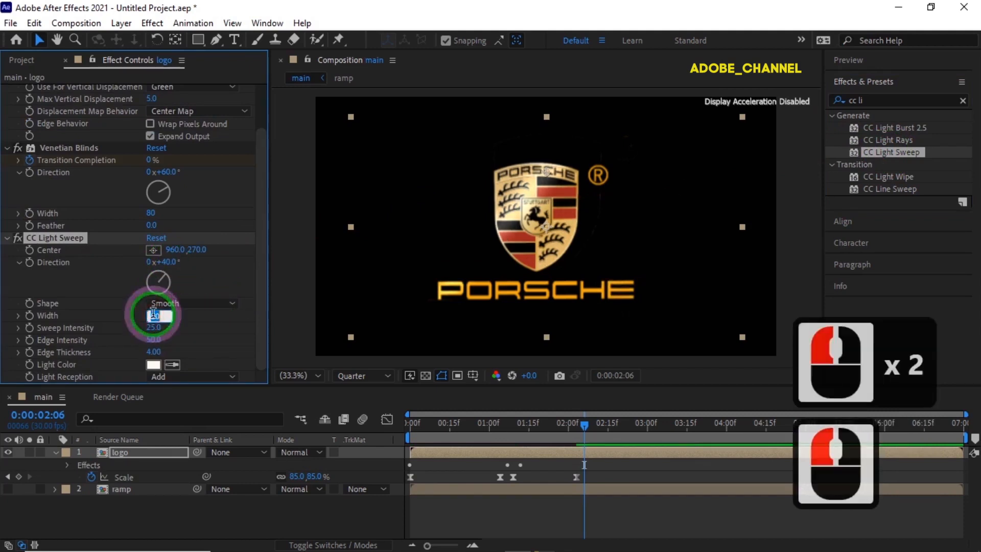
type("75")
key("Return")
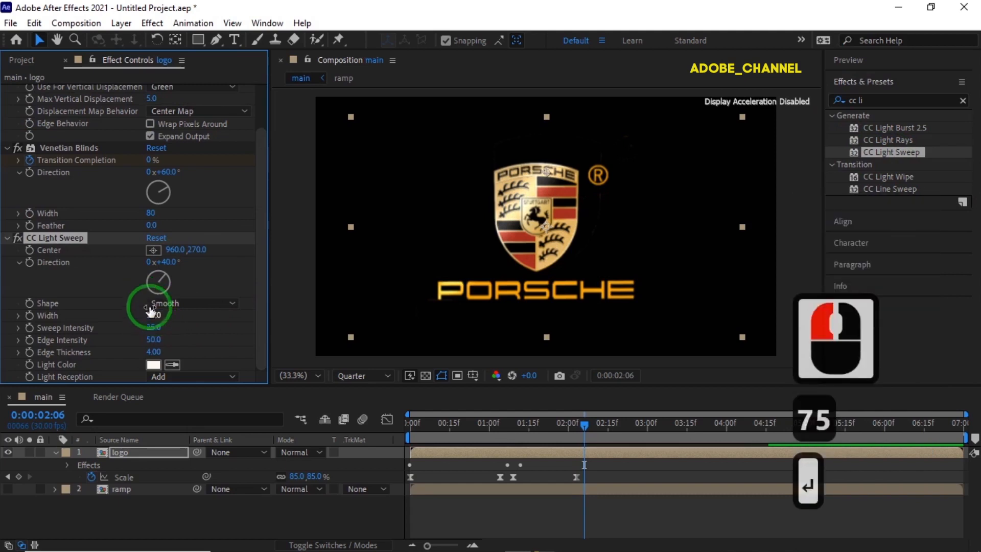
left_click(153, 327)
type("65")
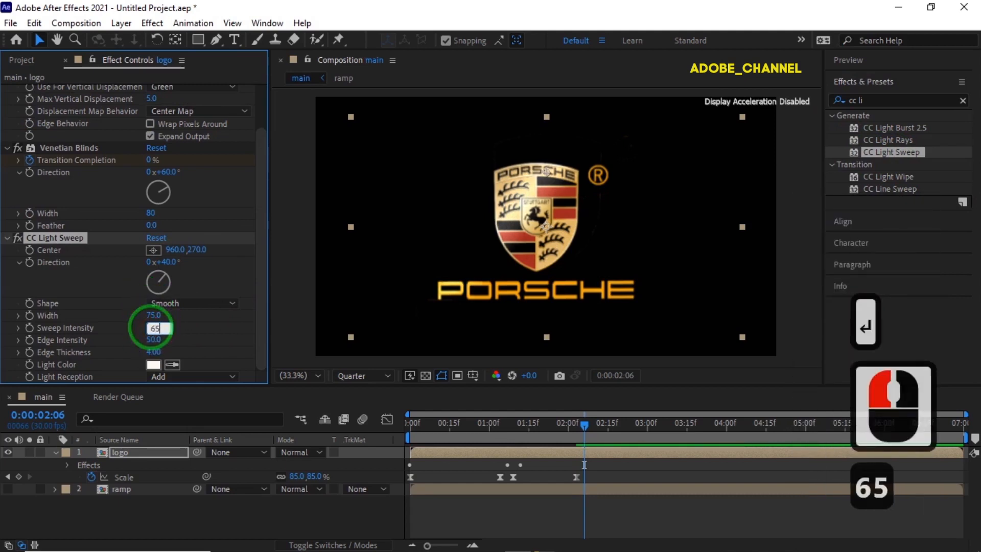
key("Return")
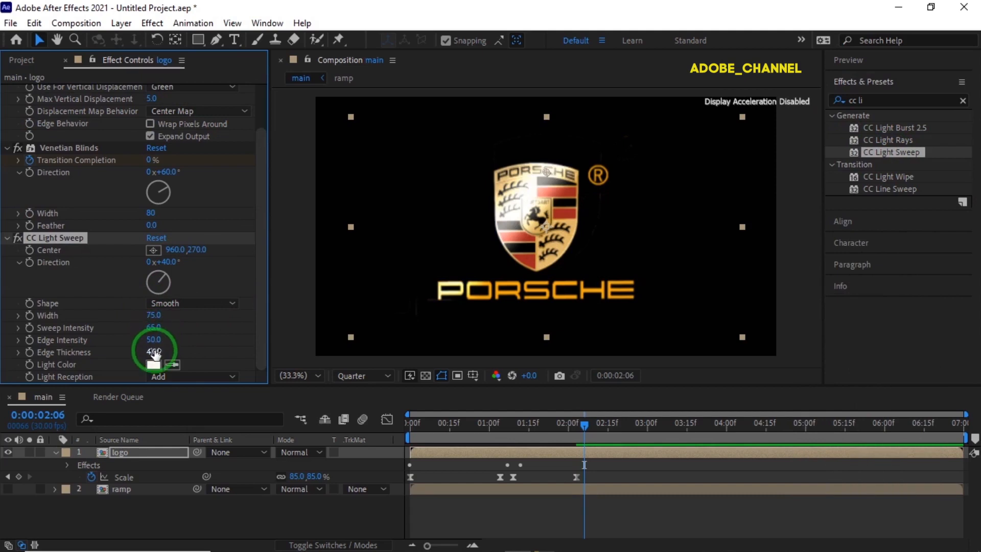
Step: Keyframe the light sweep's Center from about (240, -83) at 0:00:02:06 to about (2096, 383) at 0:00:02:26
left_click(29, 249)
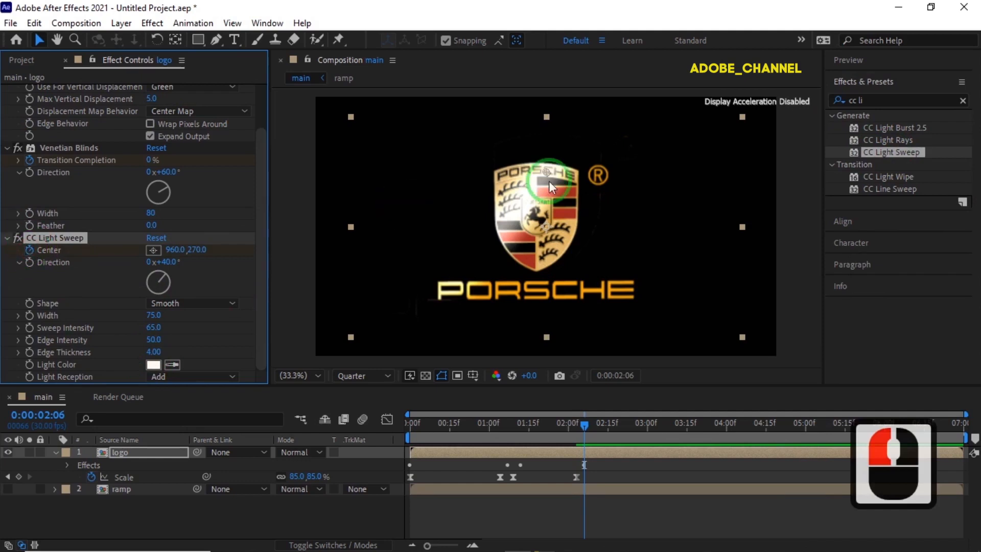
mouse_move(545, 171)
left_mouse_down()
mouse_move(407, 94)
mouse_move(398, 99)
left_mouse_up()
left_click(41, 415)
type("226")
key("Return")
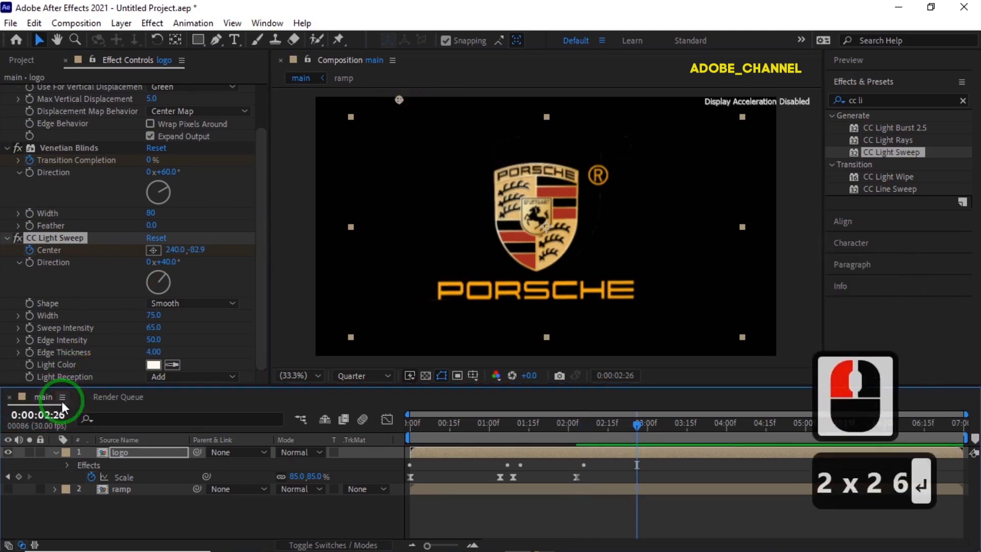
left_click_drag(399, 100, 717, 169)
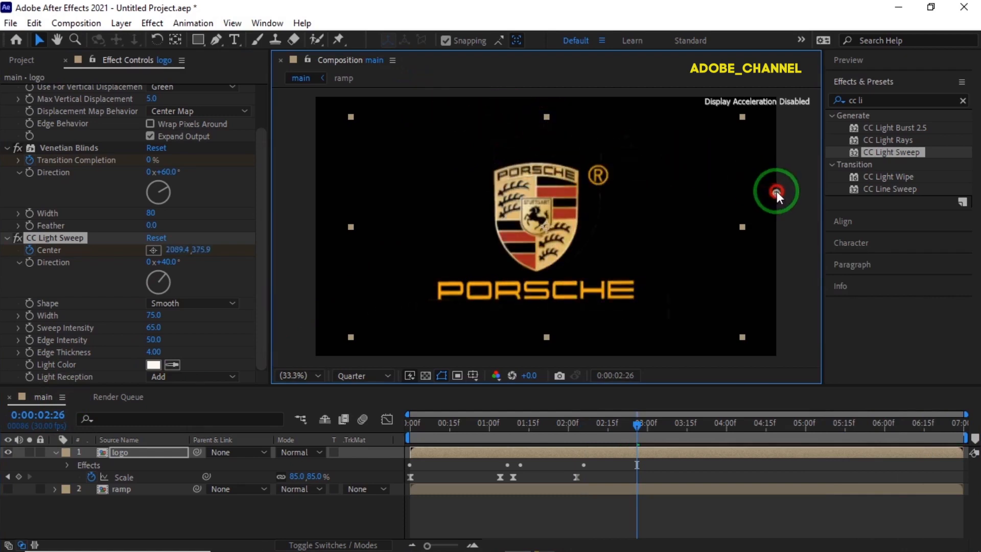
left_click_drag(776, 191, 777, 193)
Step: End the work area shortly after 0:00:03:15 and preview the logo animation from the composition start
left_click_drag(639, 424, 332, 456)
key("n")
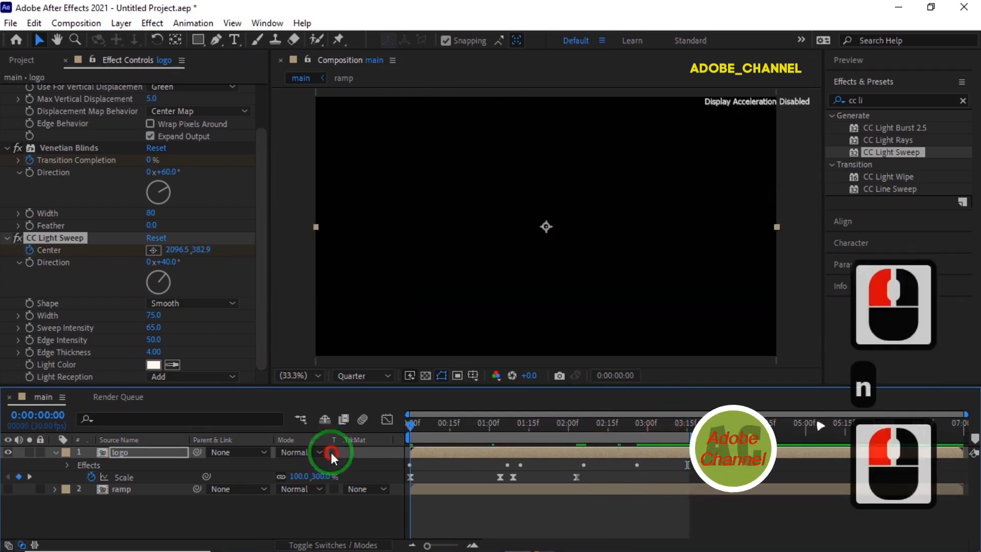
left_click(887, 60)
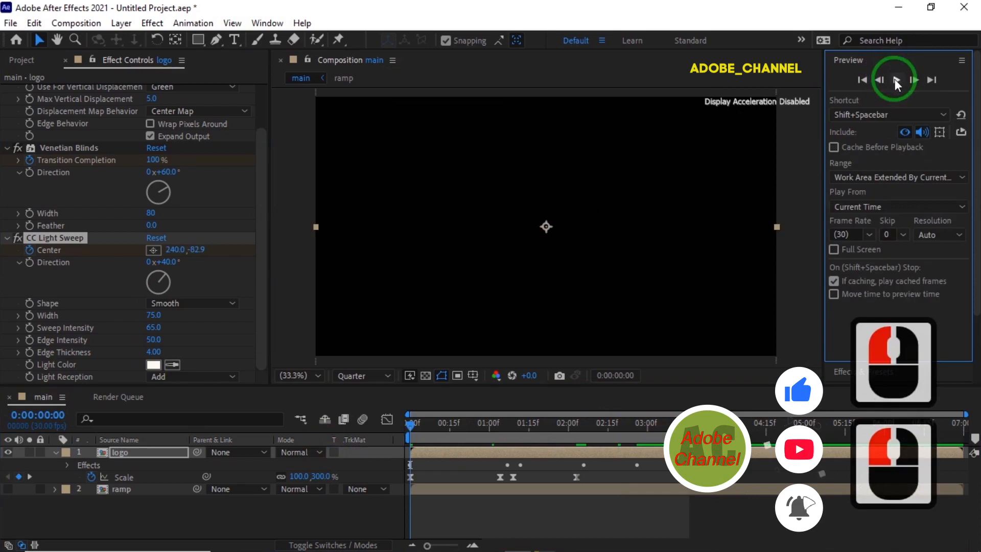
left_click(895, 80)
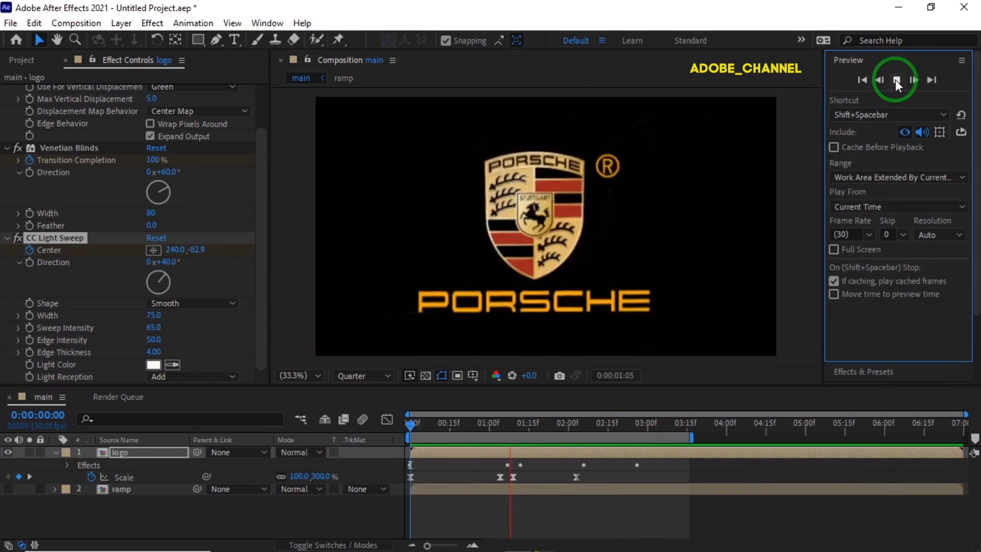
left_click(895, 80)
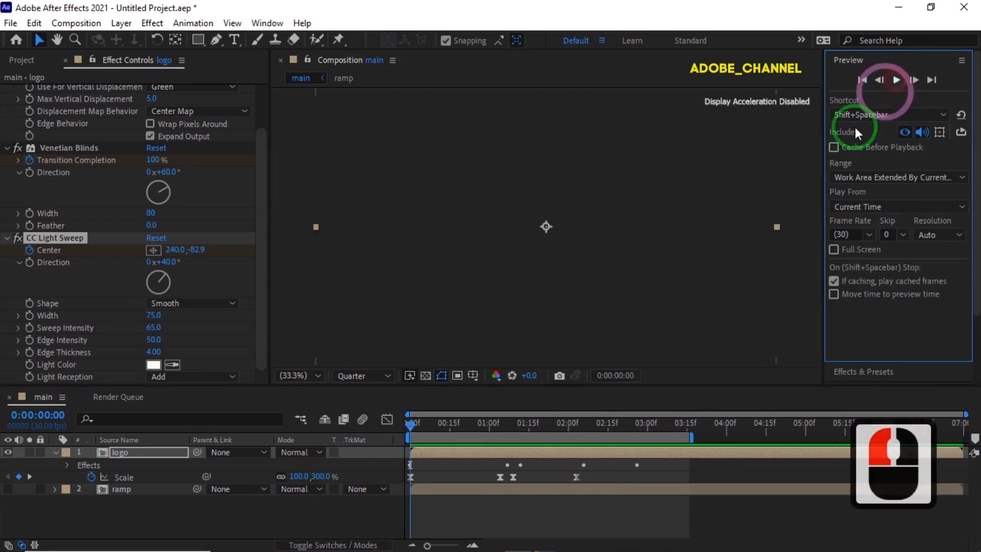